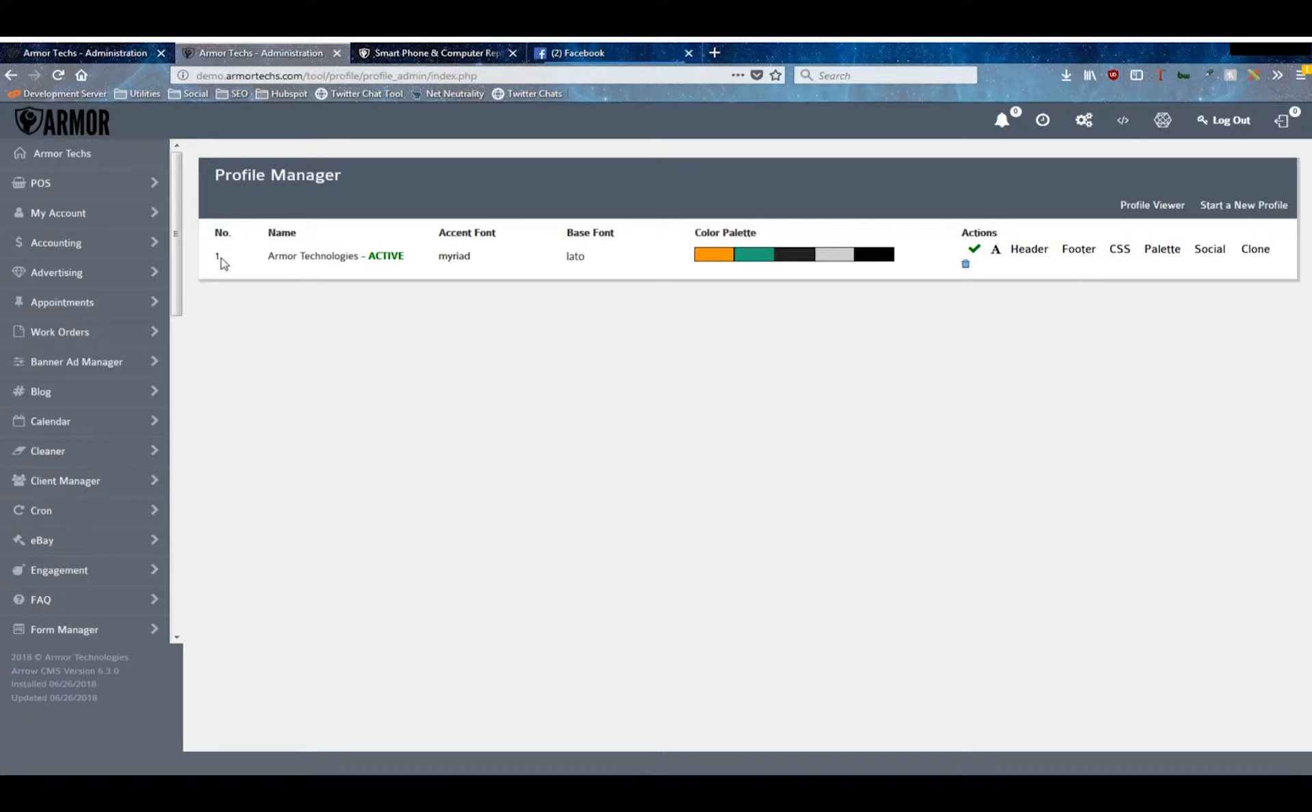
pyautogui.moveTo(263, 262); pyautogui.dragTo(620, 266)
pyautogui.click(690, 265)
pyautogui.moveTo(694, 233); pyautogui.dragTo(814, 257)
pyautogui.click(893, 280)
# - Open the typography settings of the Armor Technologies profile and try Chunkfive as the title (accent) font
pyautogui.click(997, 251)
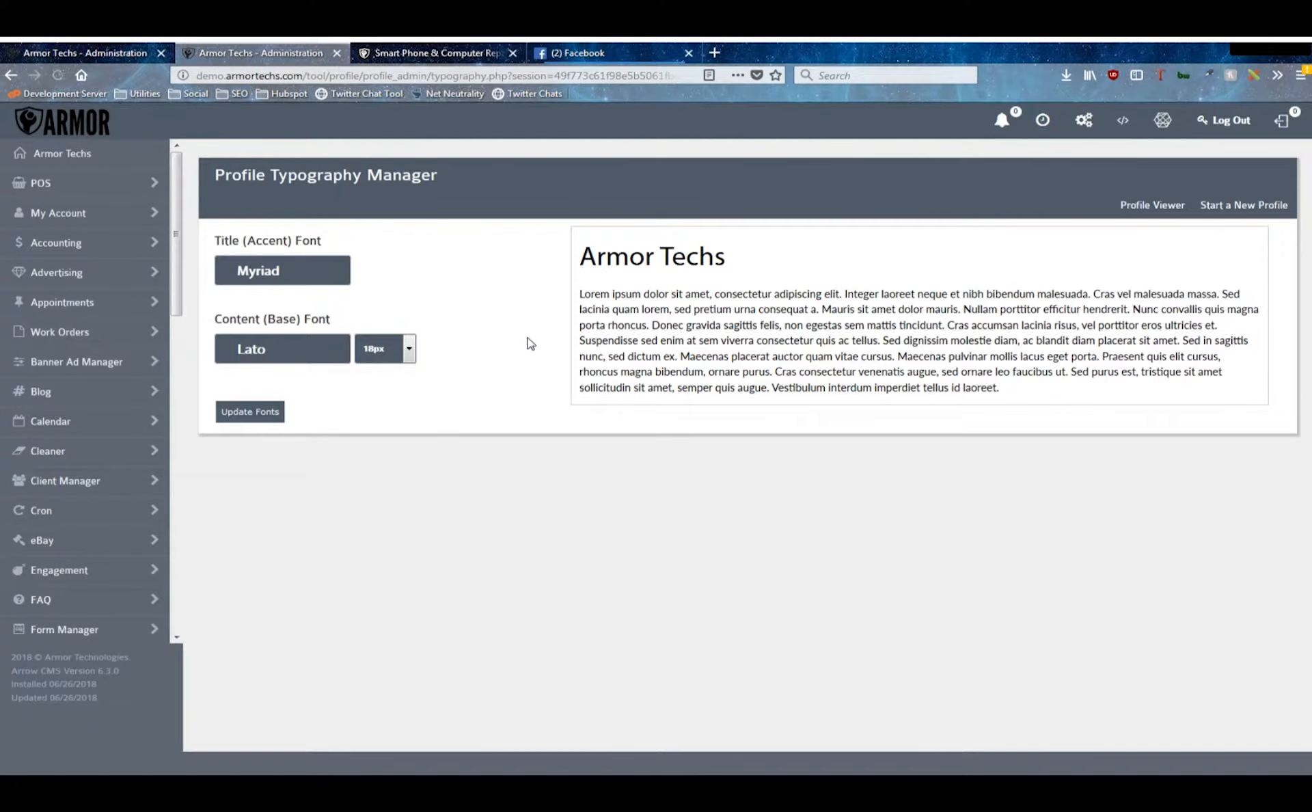
pyautogui.click(329, 277)
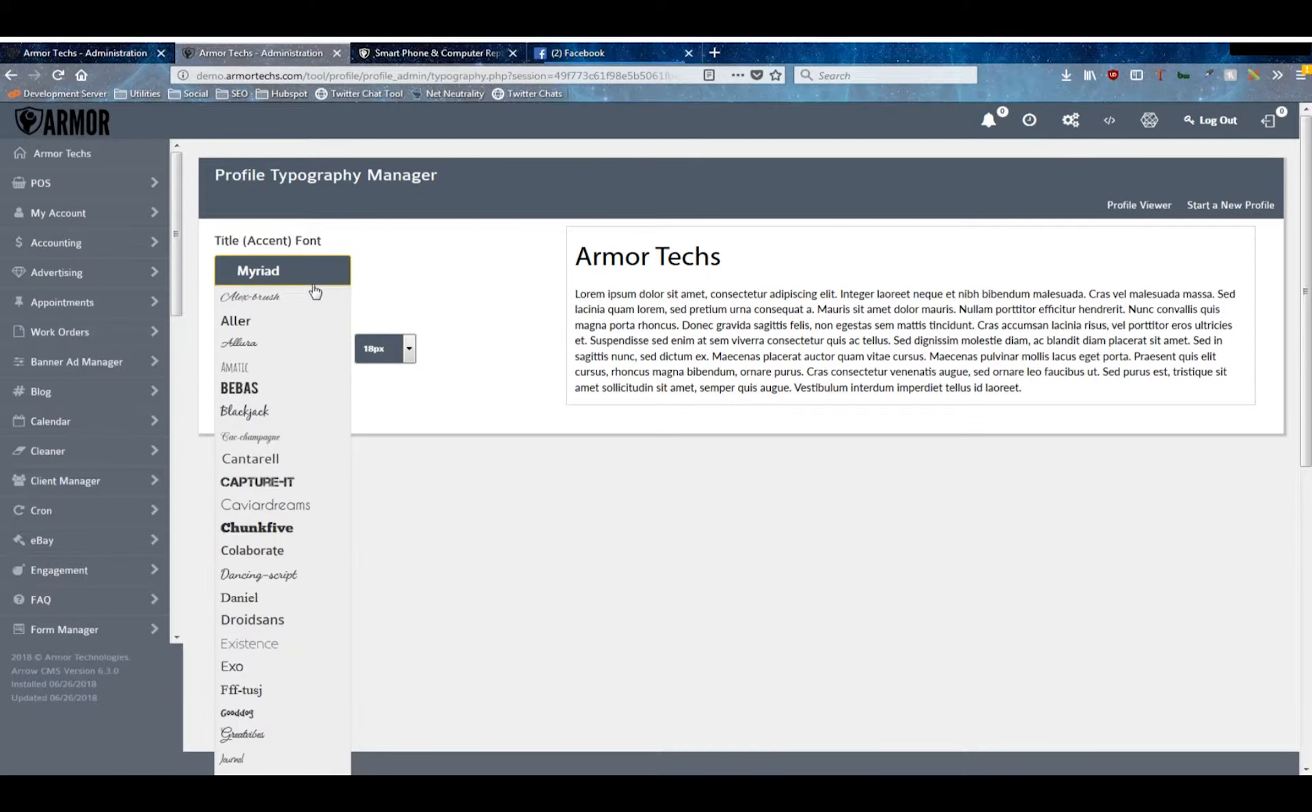
pyautogui.click(272, 530)
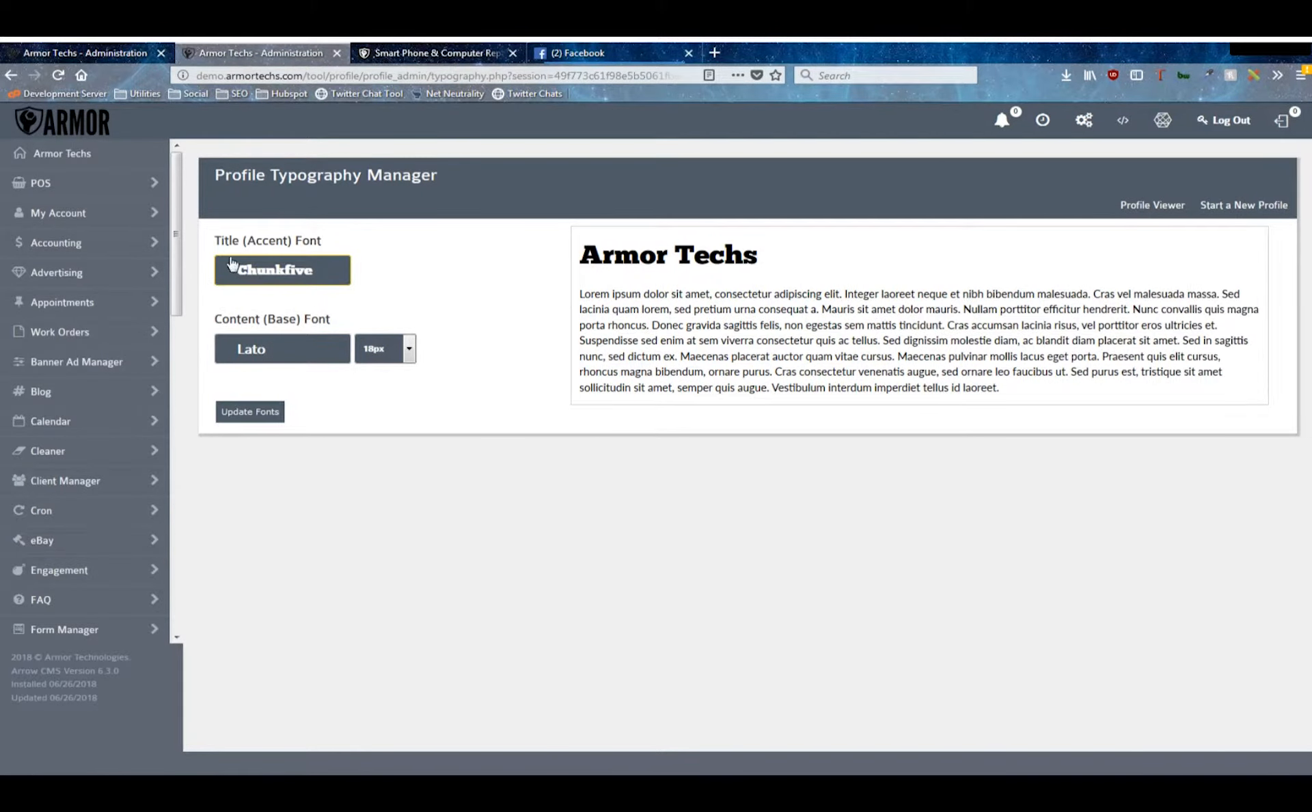
pyautogui.moveTo(584, 258); pyautogui.dragTo(916, 257)
pyautogui.click(800, 267)
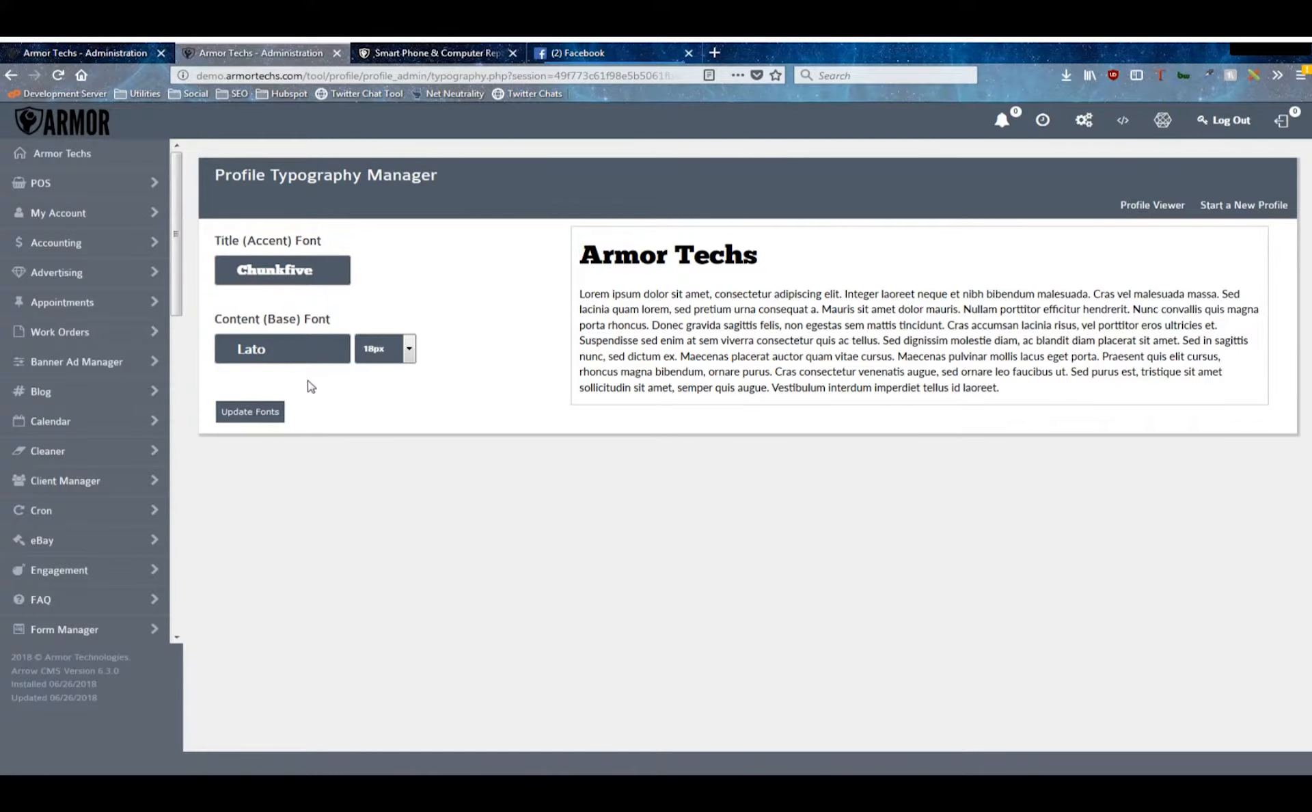
# - Try Droidsans as the content (base) font in the preview and return to the Profile Manager without updating the fonts
pyautogui.click(317, 362)
pyautogui.click(275, 492)
pyautogui.moveTo(563, 257); pyautogui.dragTo(1163, 402)
pyautogui.click(450, 362)
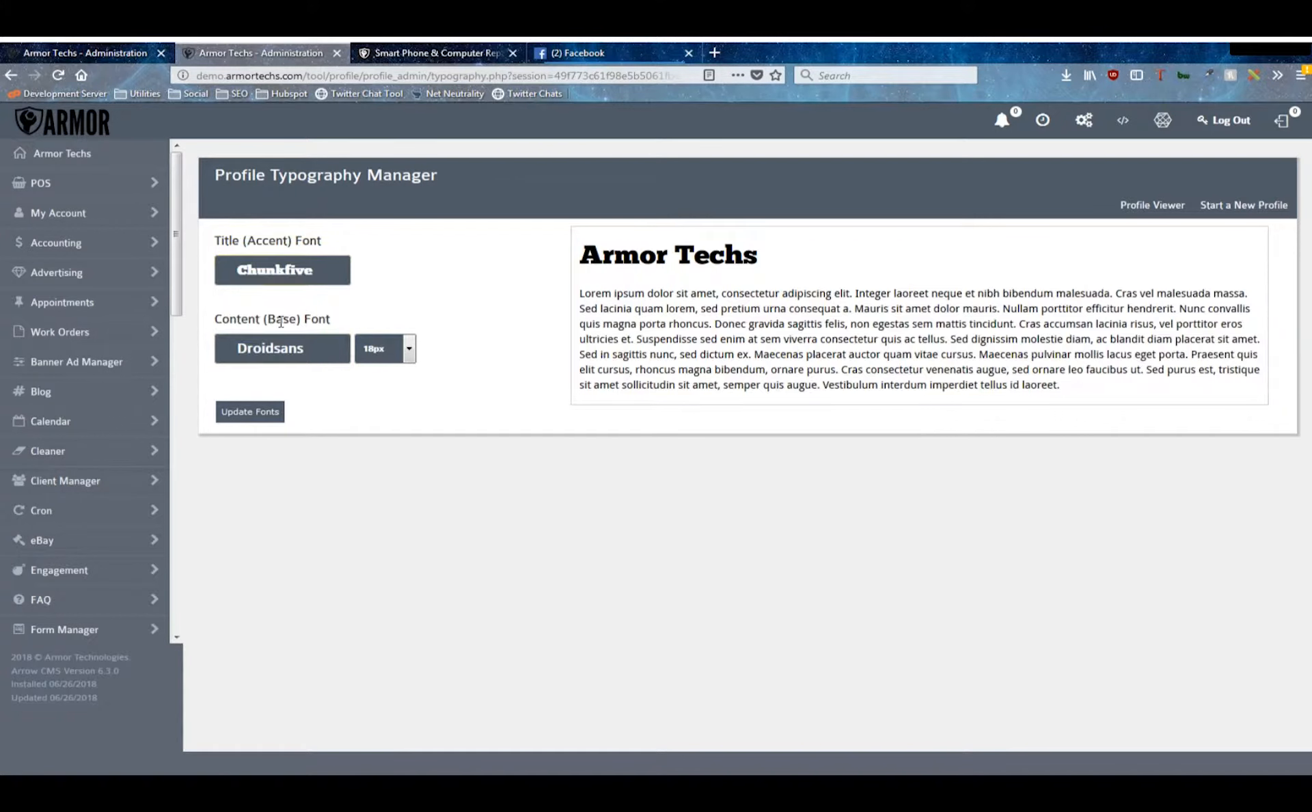
pyautogui.moveTo(217, 314); pyautogui.dragTo(332, 319)
pyautogui.click(372, 224)
pyautogui.moveTo(577, 254); pyautogui.dragTo(1109, 390)
pyautogui.click(1109, 389)
pyautogui.moveTo(580, 254); pyautogui.dragTo(1145, 402)
pyautogui.click(1145, 401)
pyautogui.hotkey('alt', 'Left')
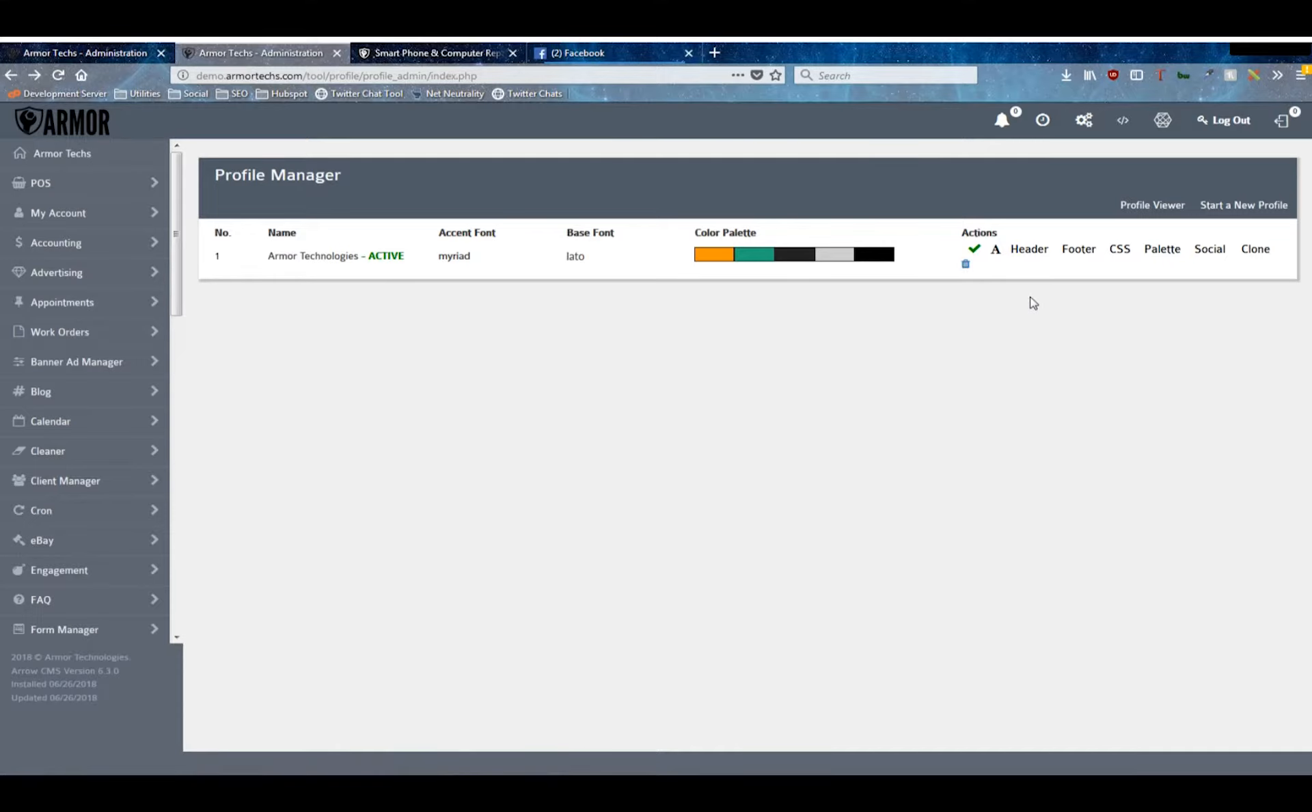
# - Open the Armor Technologies profile header for editing and examine its source code
pyautogui.click(1030, 250)
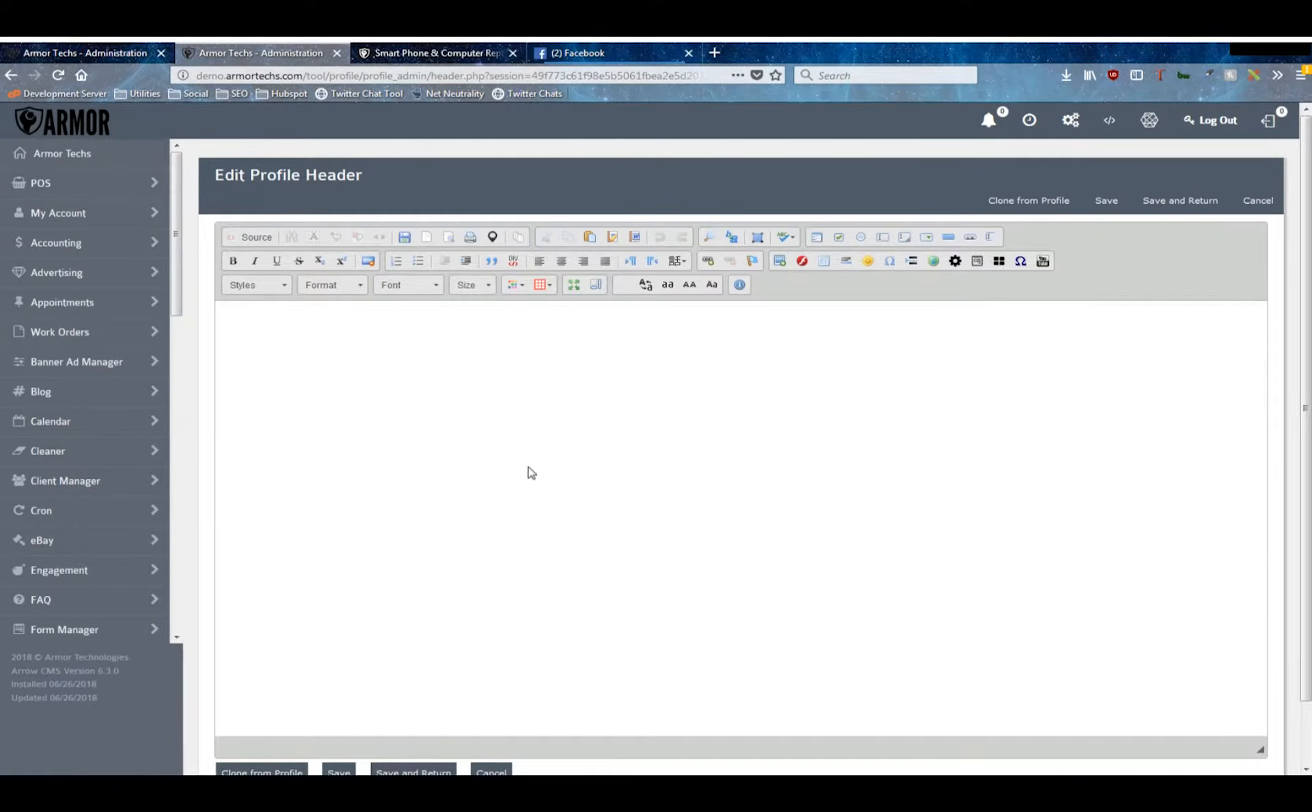
pyautogui.click(249, 239)
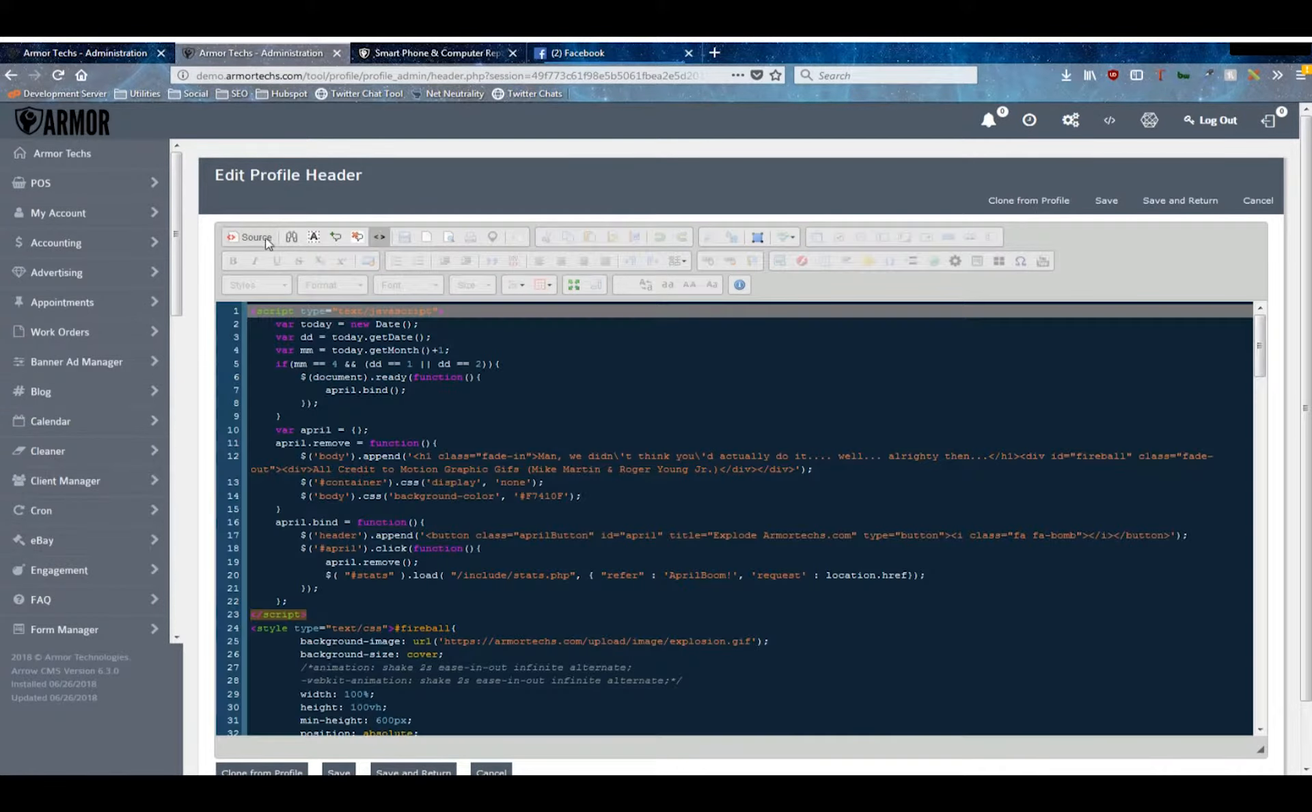
pyautogui.scroll(-10, 507, 391)
pyautogui.scroll(-8, 507, 391)
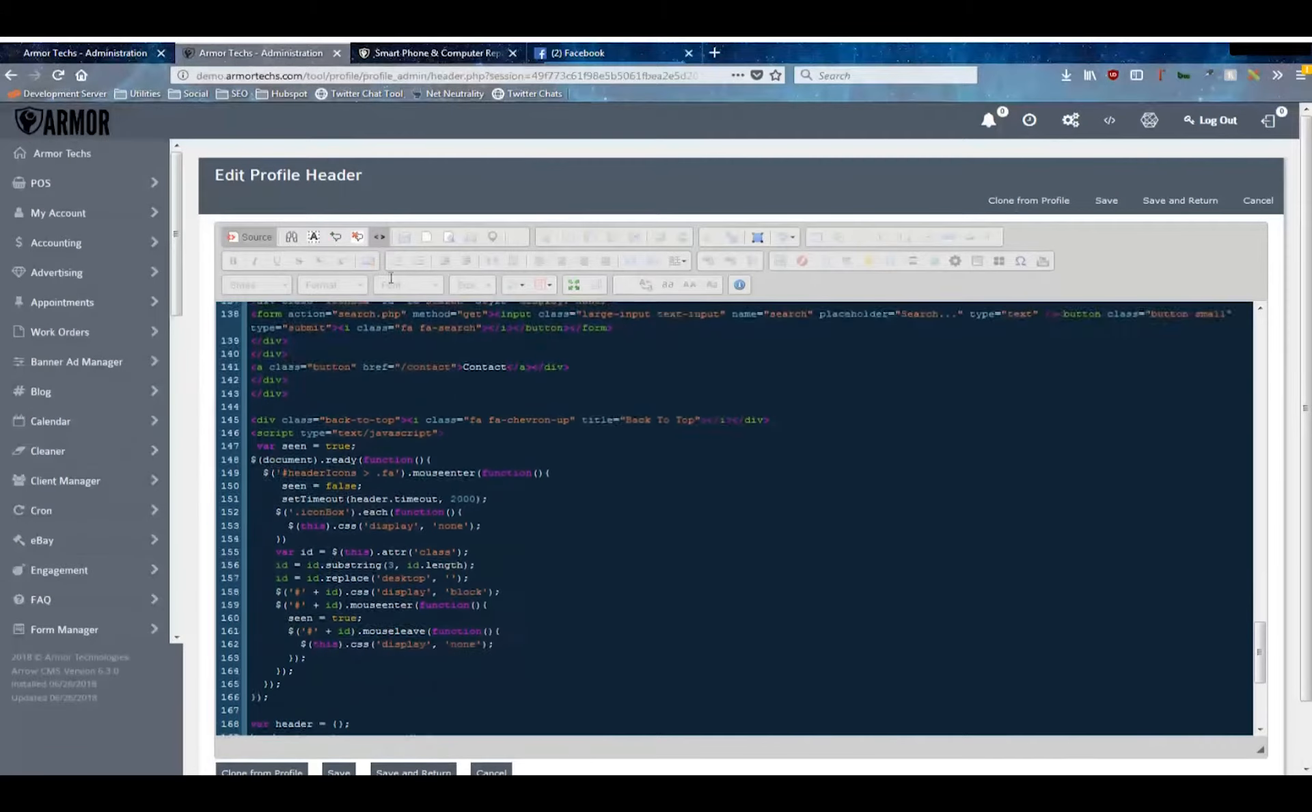
# - Examine the header navigation and contact icons on the live armortechs.com site, and return to the Profile Manager
pyautogui.click(437, 53)
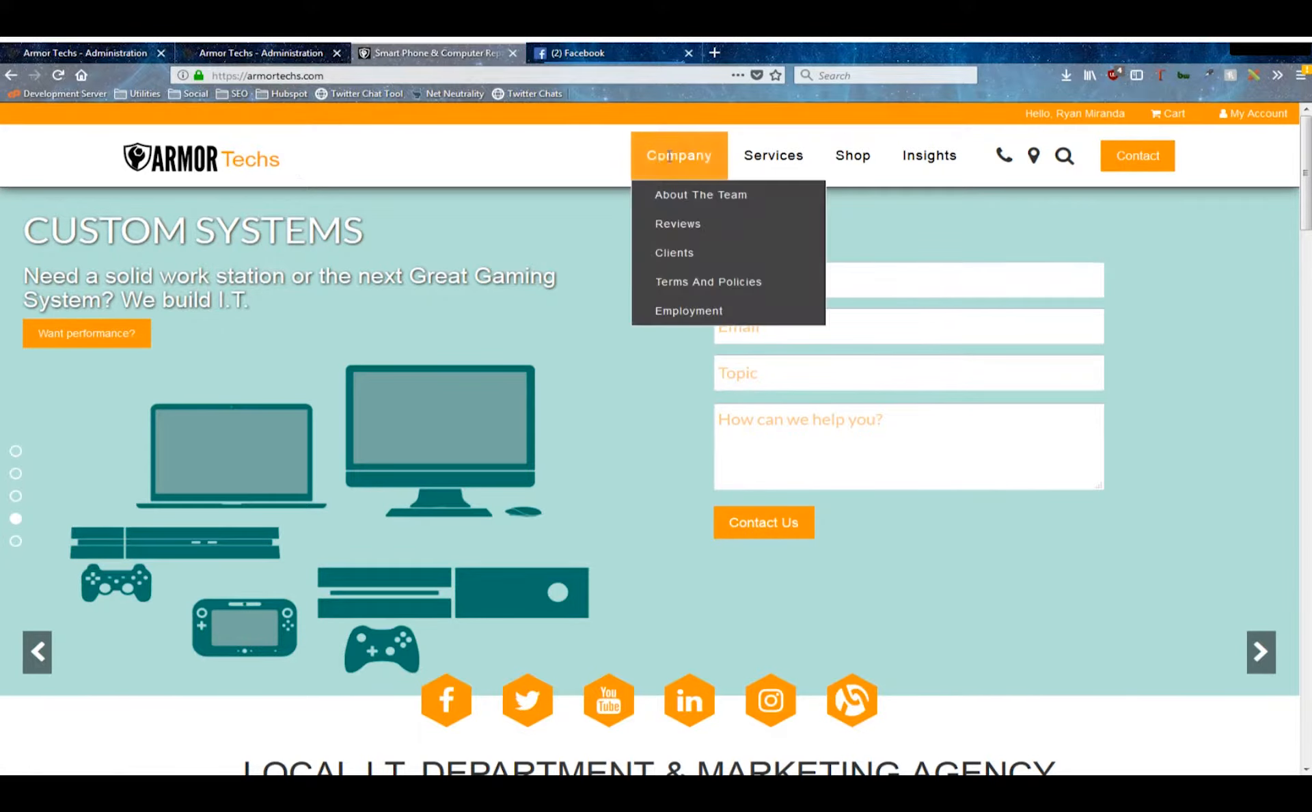
pyautogui.moveTo(1003, 165)
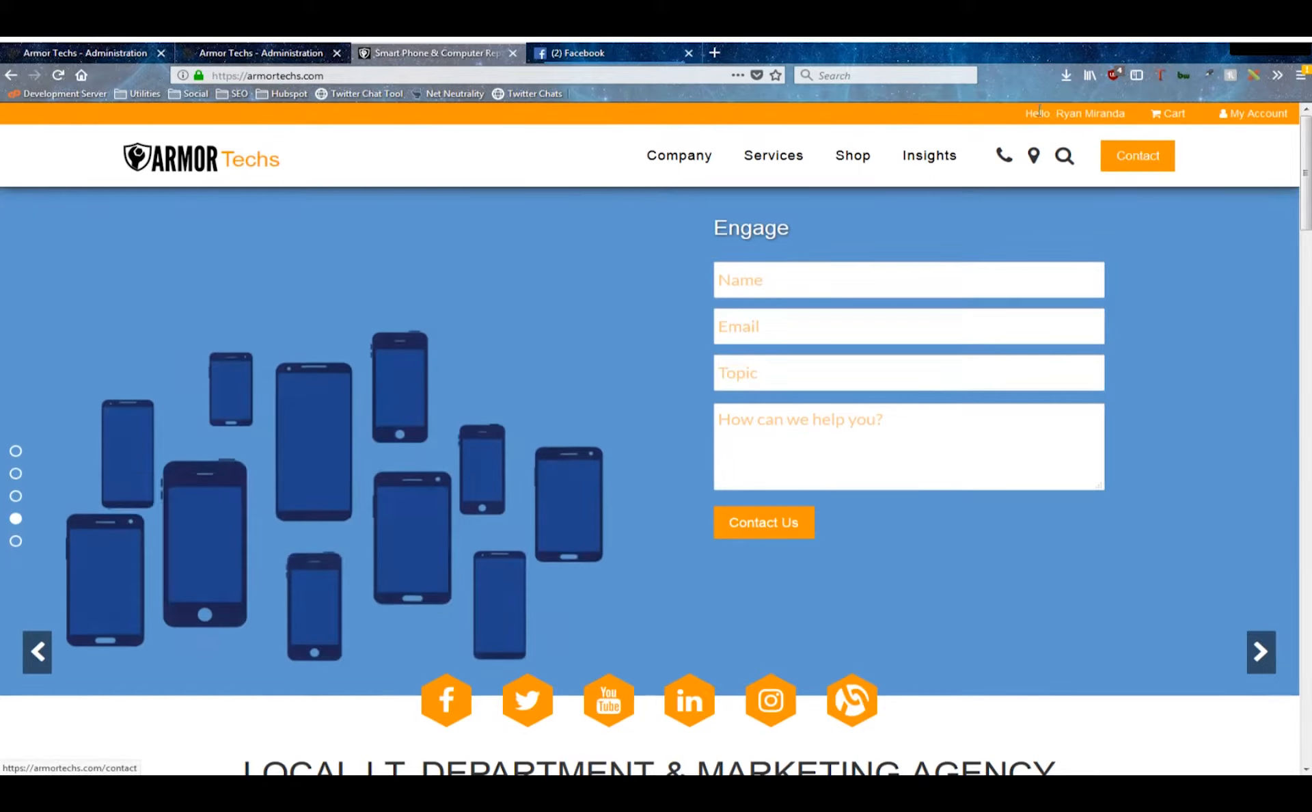
pyautogui.click(313, 51)
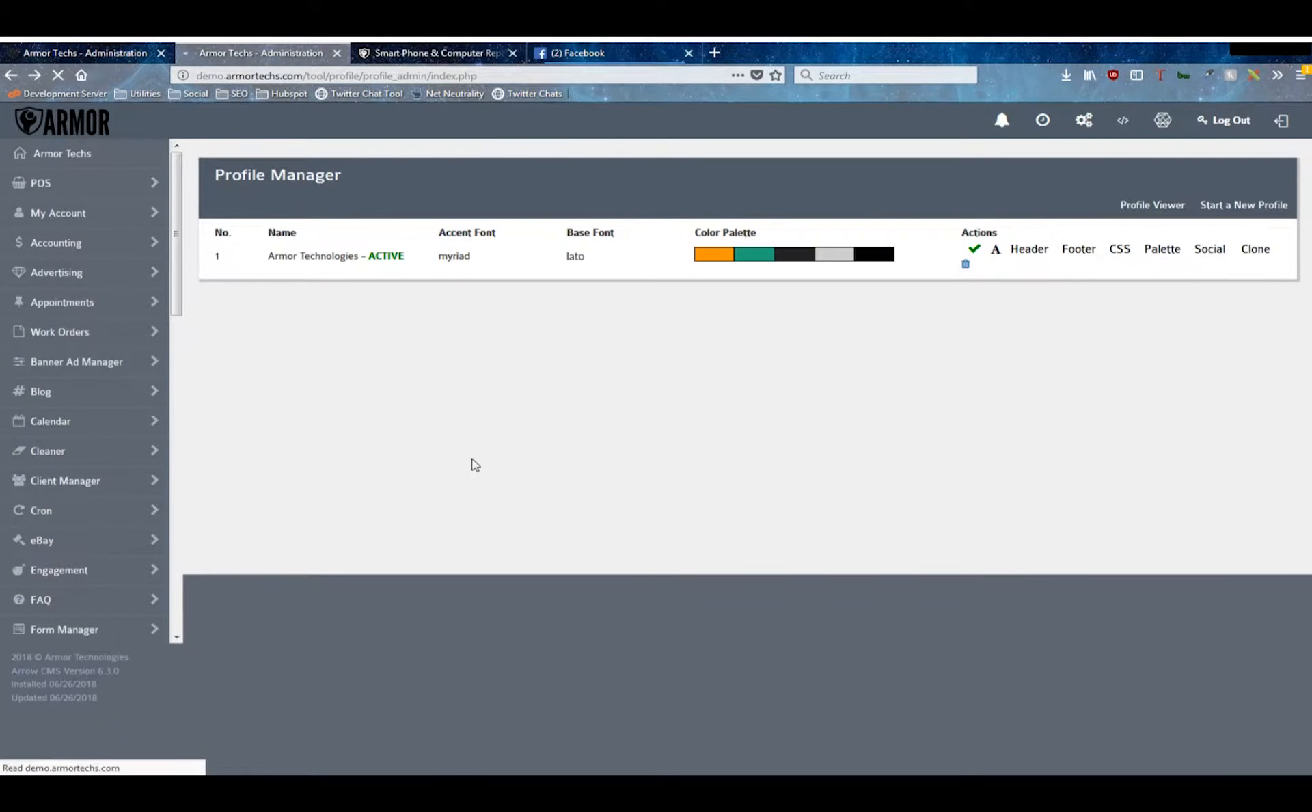
# - Open the profile footer, compare it with the footer of the live armortechs.com site, and return to the Profile Manager
pyautogui.click(1080, 250)
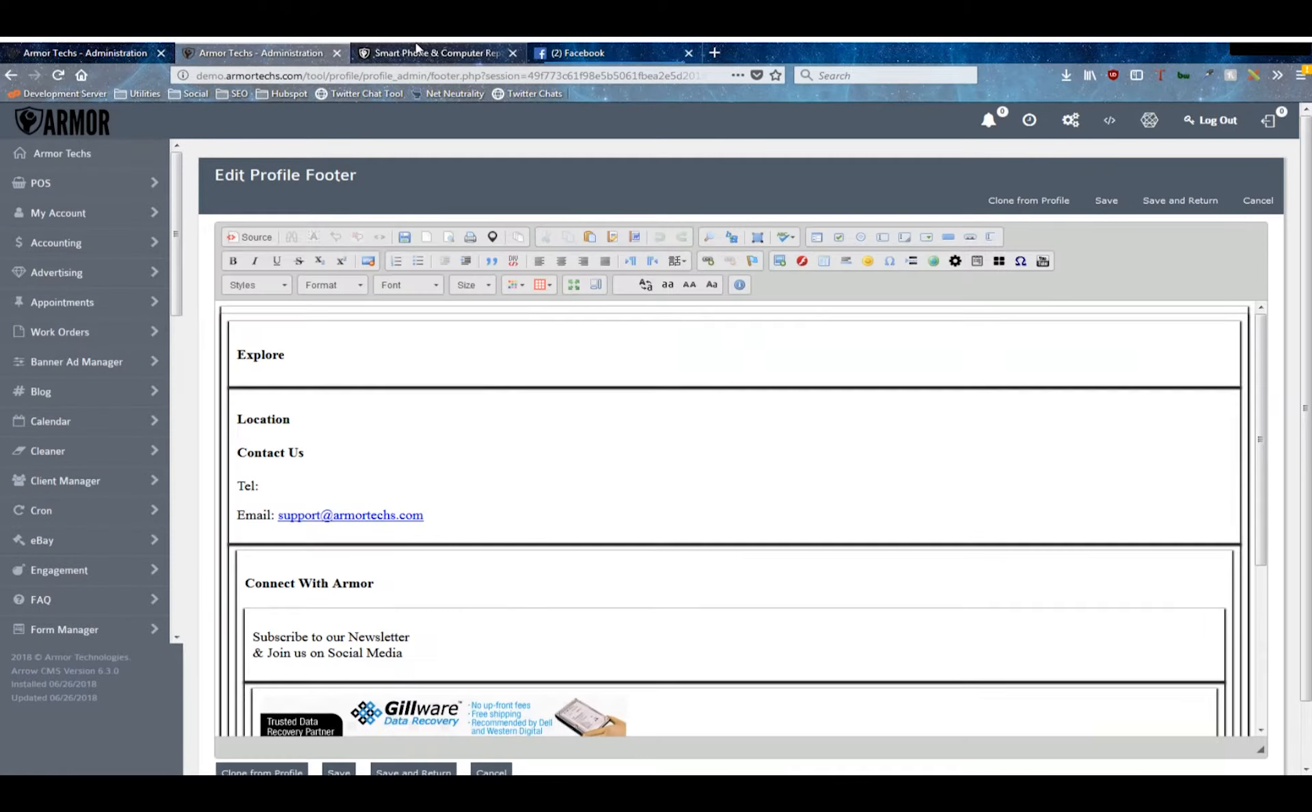
pyautogui.click(415, 50)
pyautogui.scroll(-15, 348, 301)
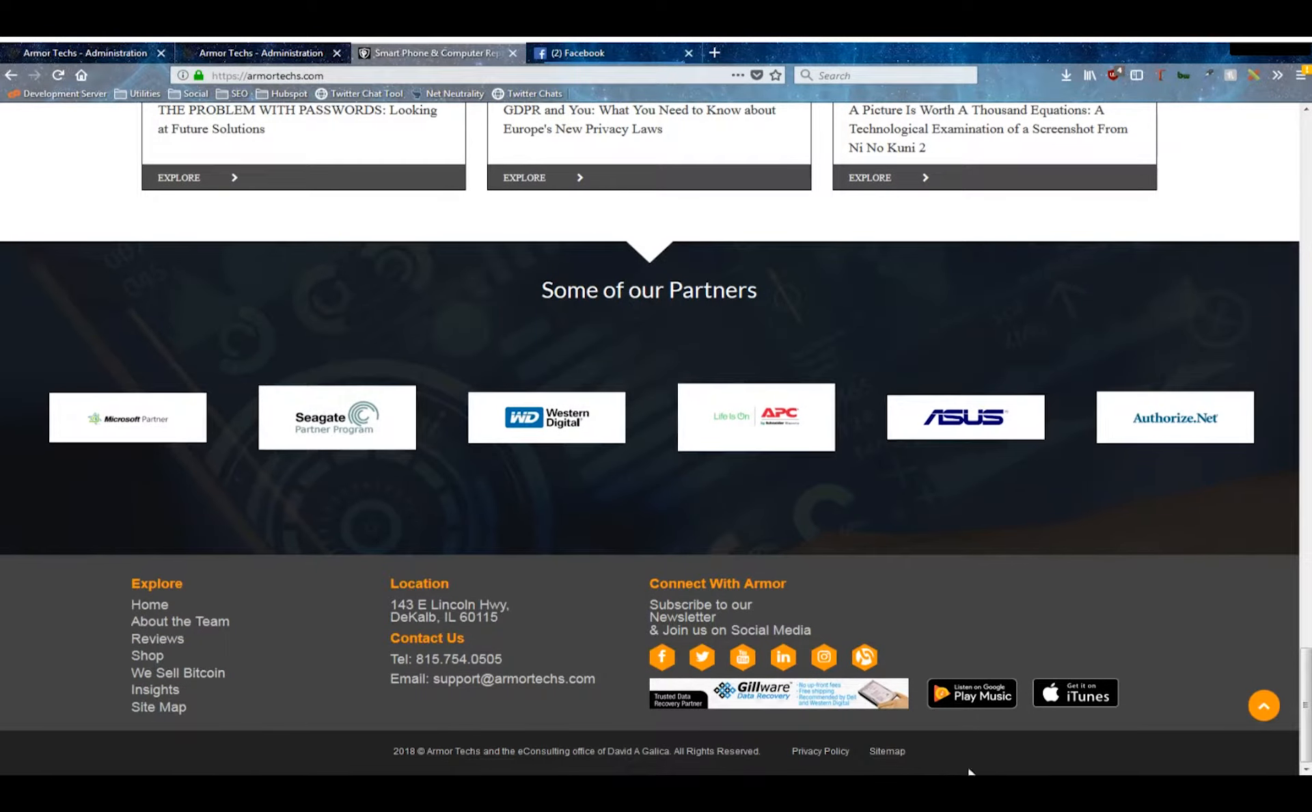
pyautogui.click(261, 53)
pyautogui.scroll(-5, 404, 478)
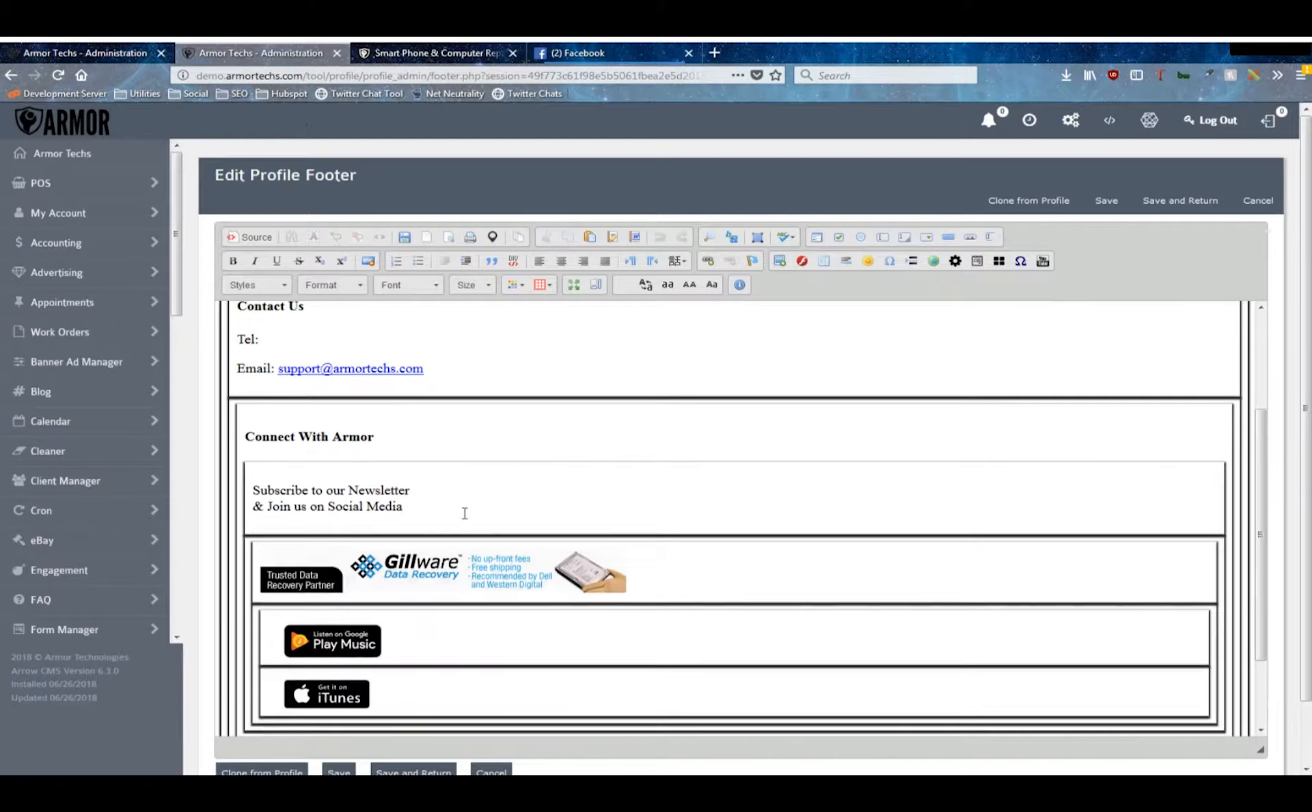
pyautogui.click(430, 52)
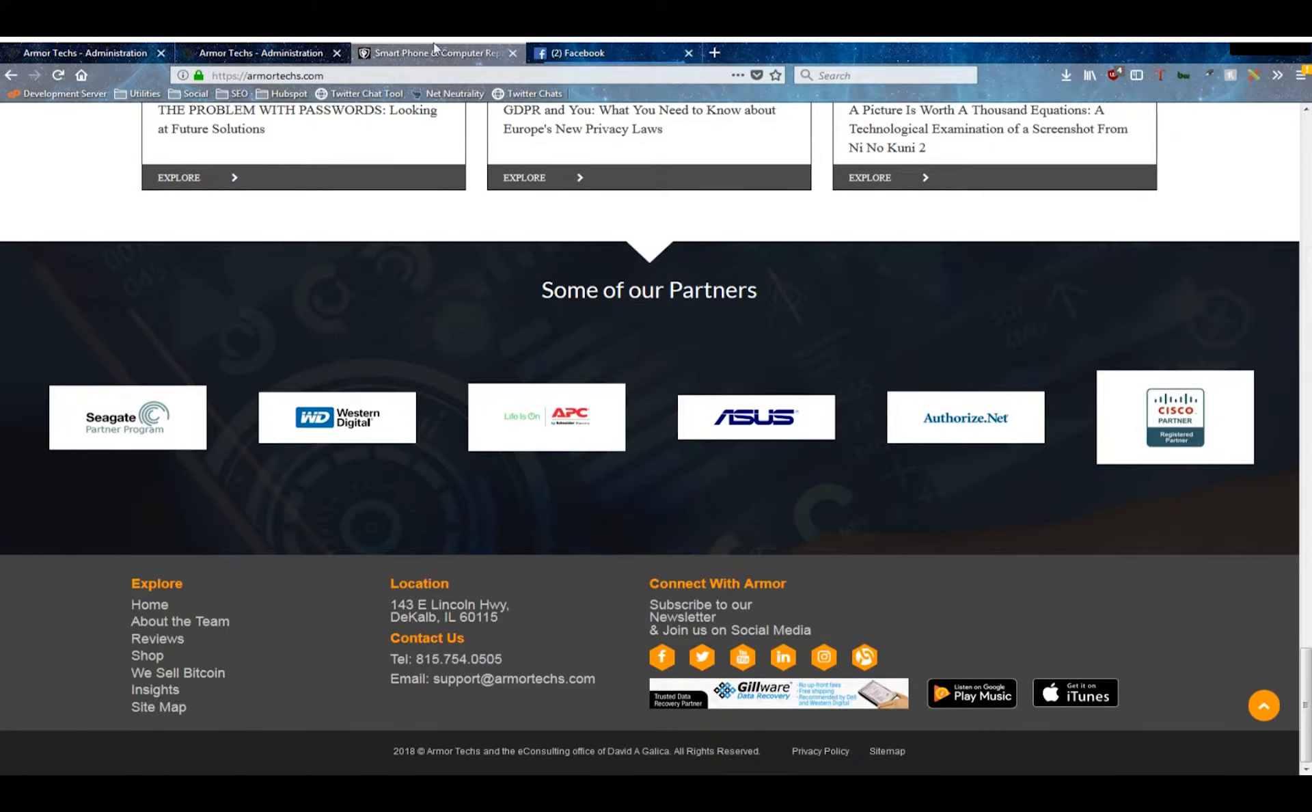
pyautogui.click(267, 53)
pyautogui.hotkey('alt', 'Left')
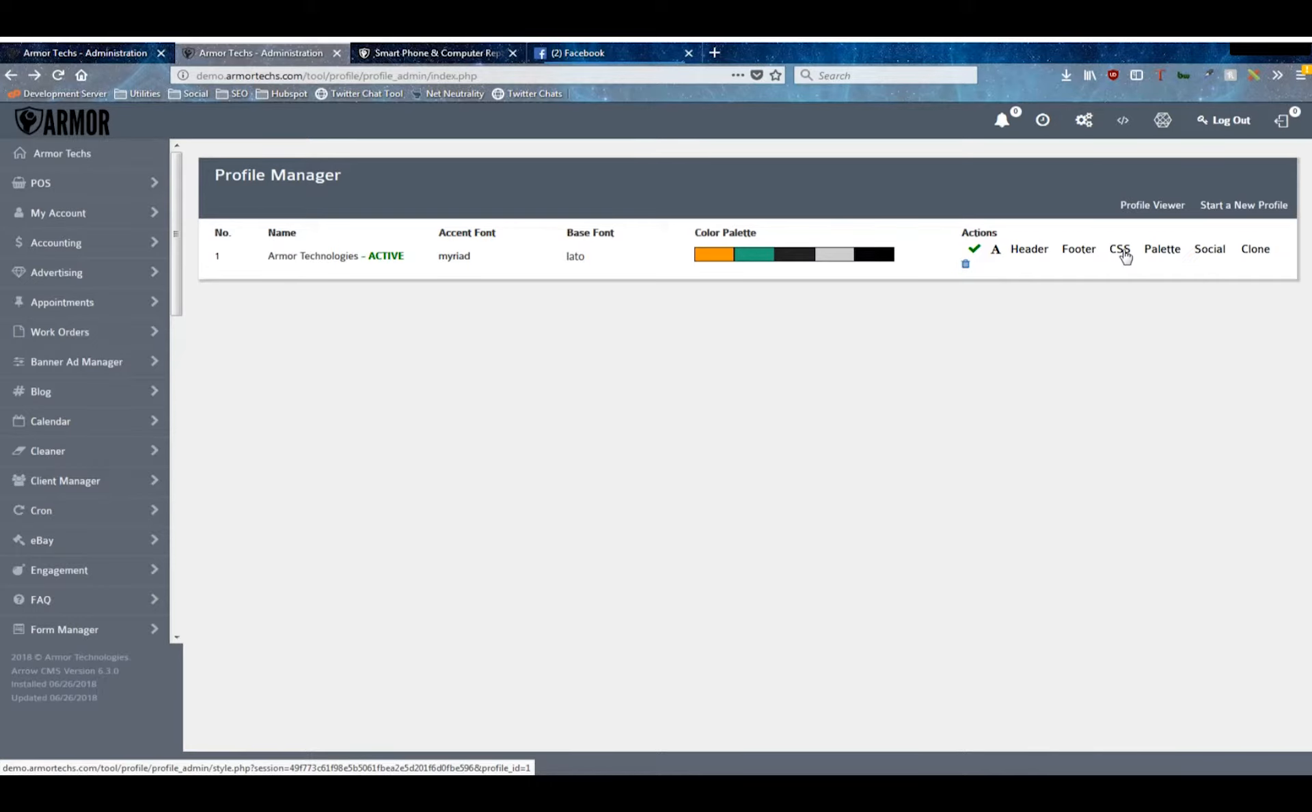
# - Try #3e1aea and the suggested #3a325d as Main Color #1 in the profile's palette, and cancel without saving
pyautogui.click(1161, 250)
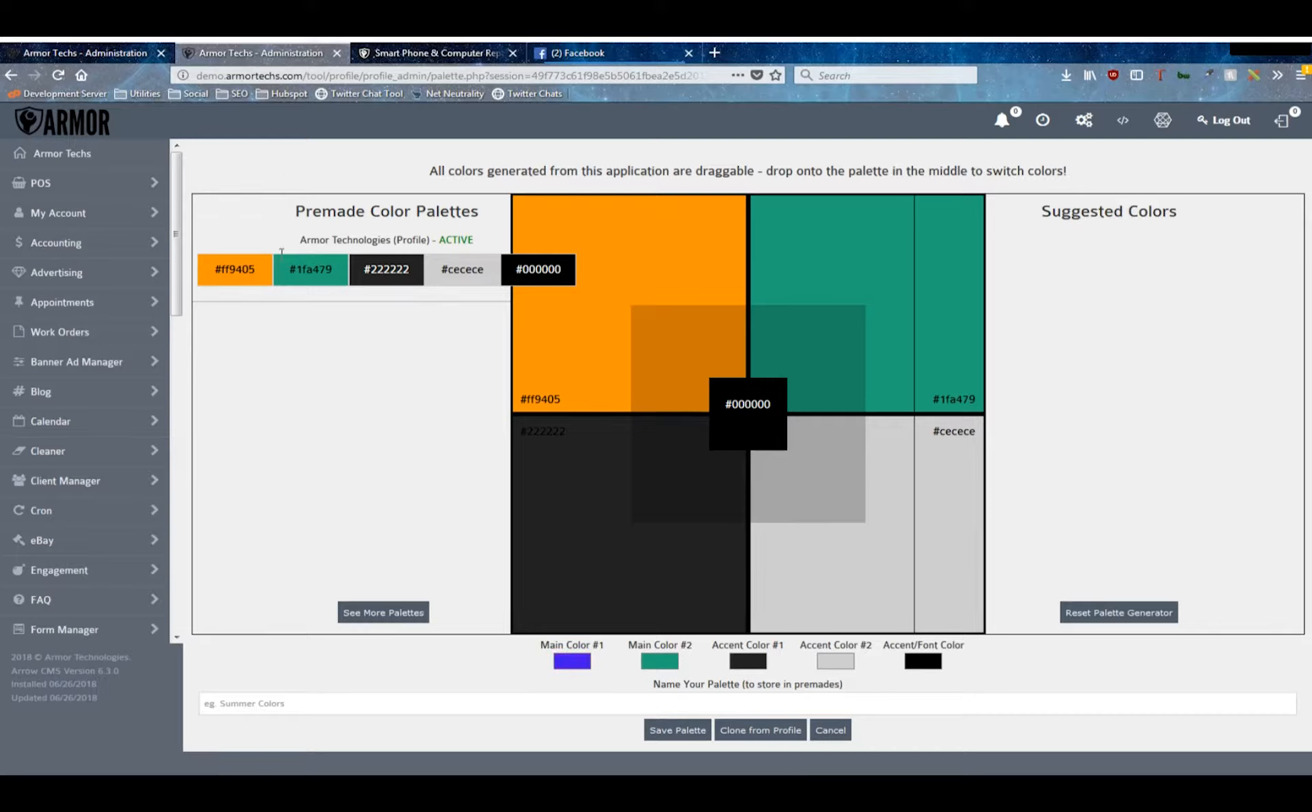
pyautogui.click(45, 263)
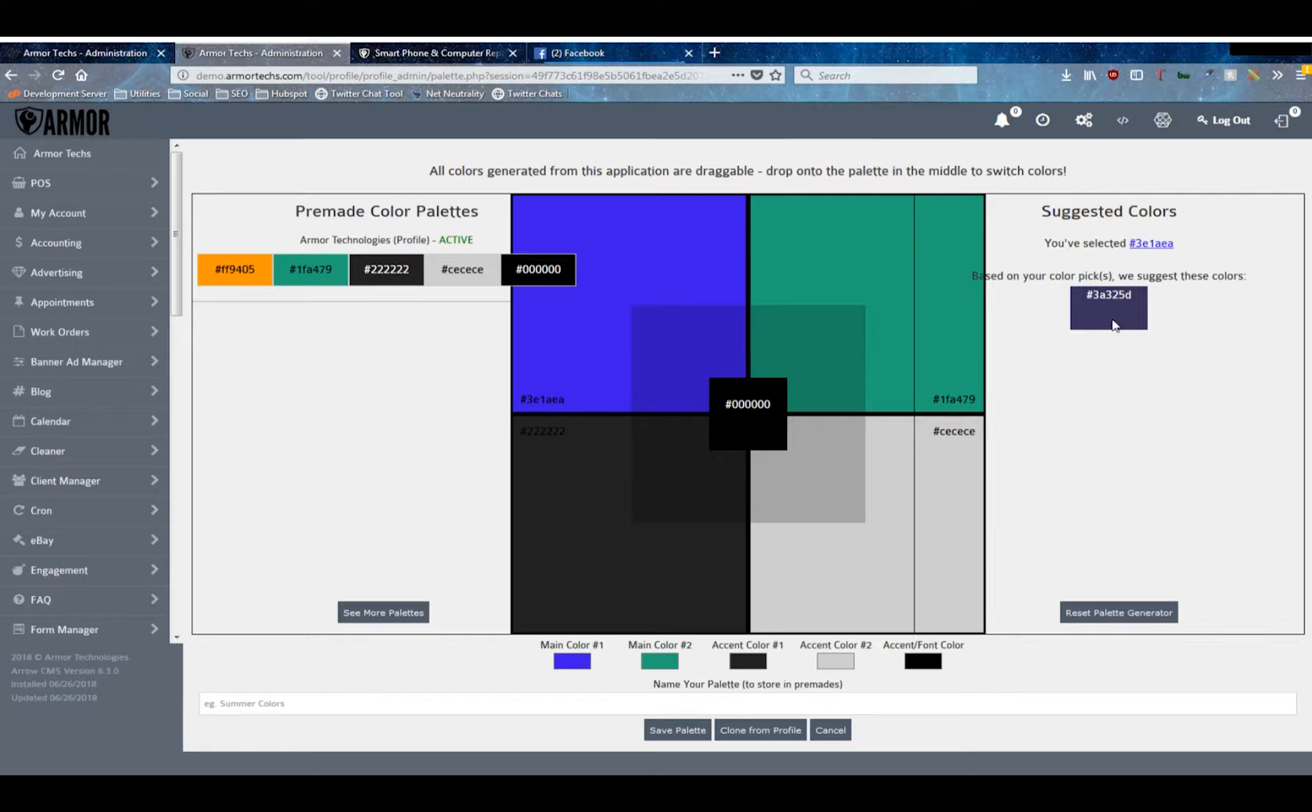
pyautogui.moveTo(1126, 310); pyautogui.dragTo(680, 255)
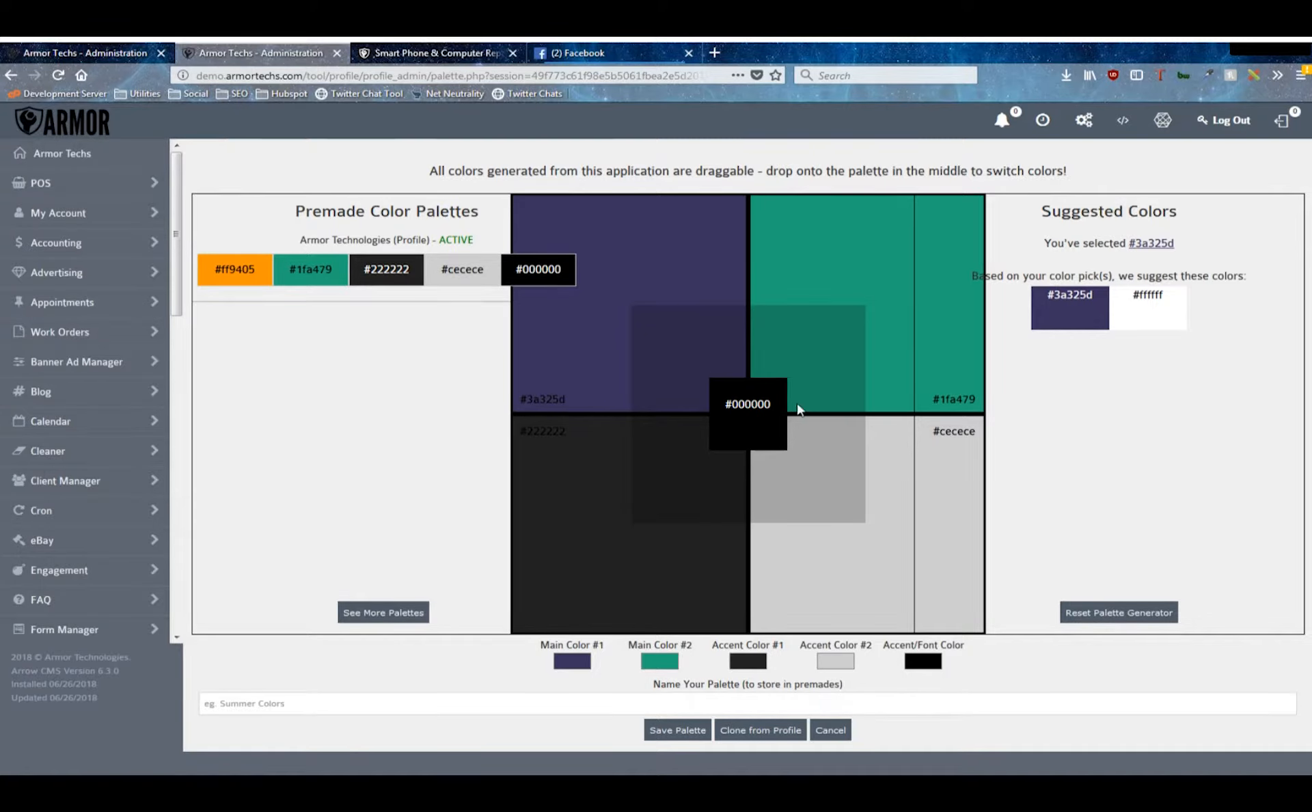
pyautogui.click(838, 732)
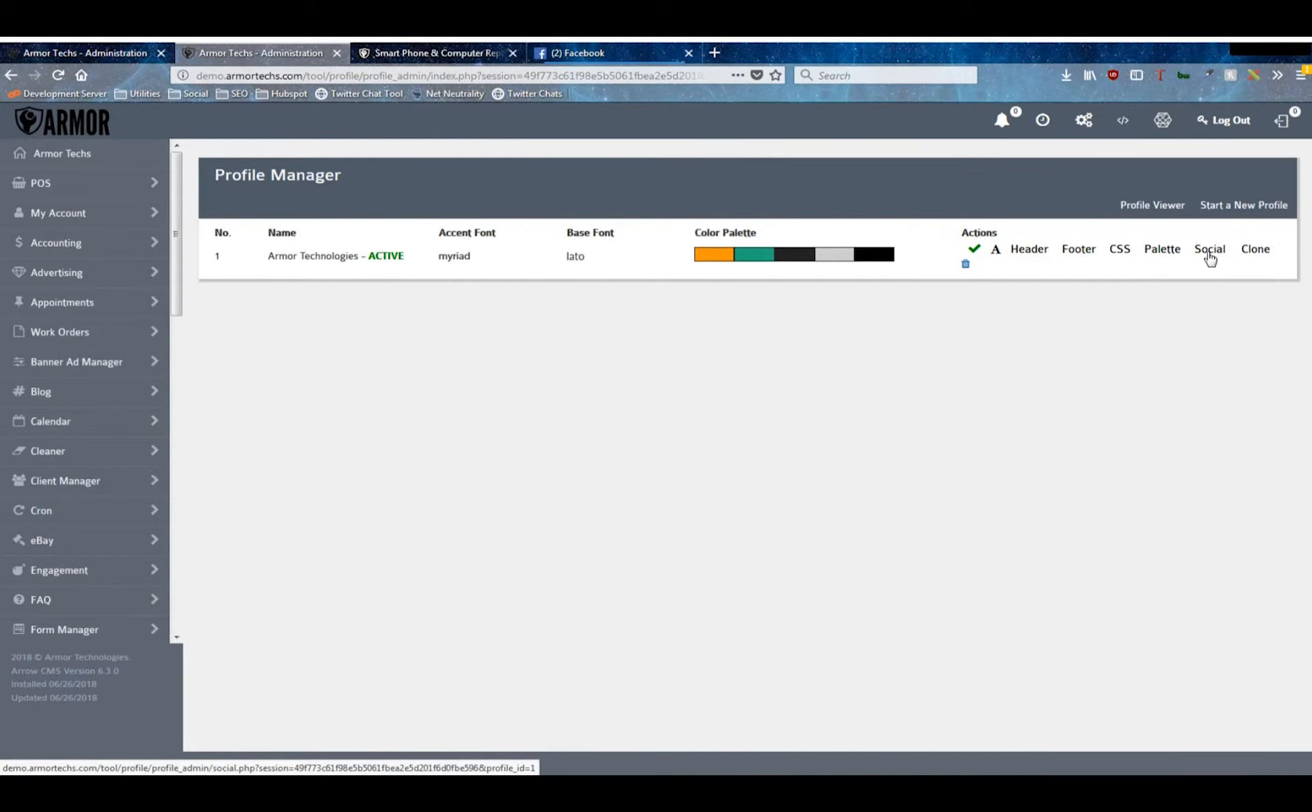
# - Open the profile's social network list and compare it with the social icons on the live armortechs.com site
pyautogui.click(1209, 250)
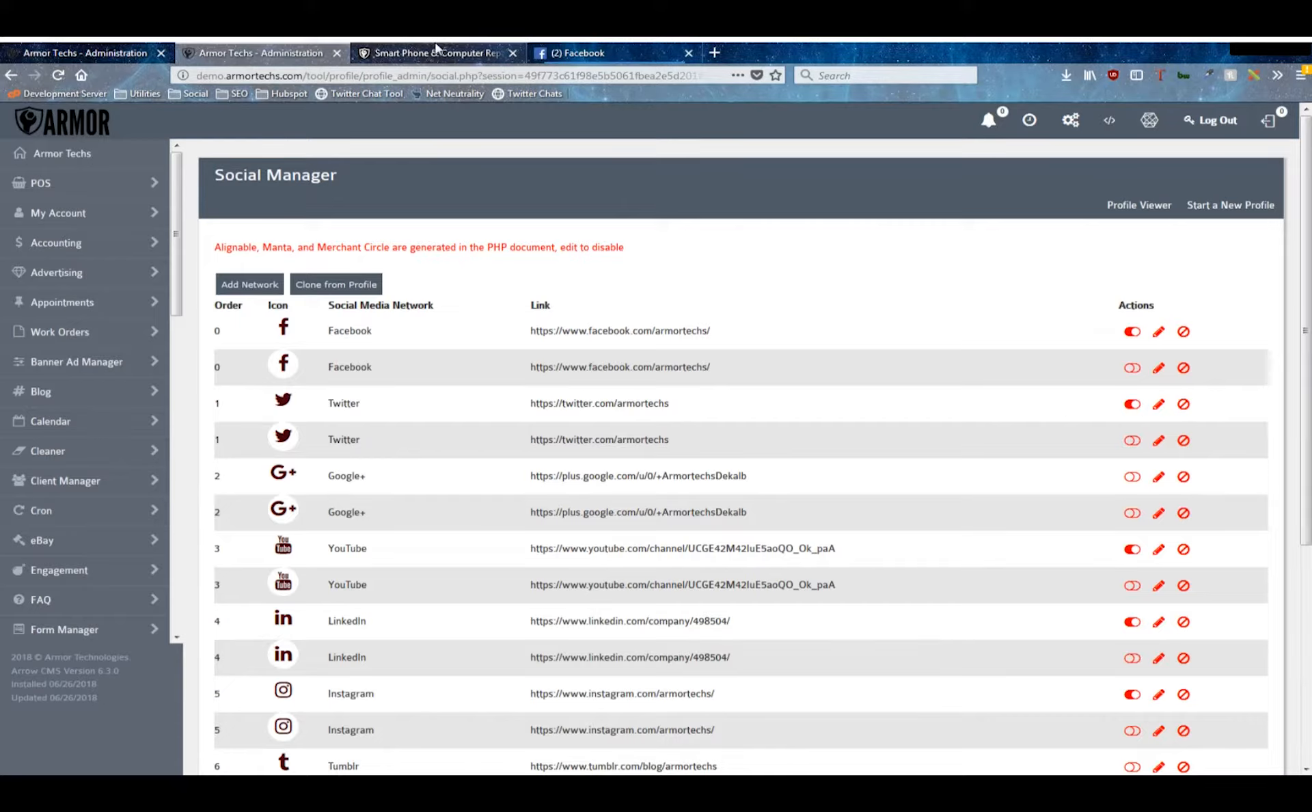
pyautogui.click(371, 49)
pyautogui.scroll(20, 767, 372)
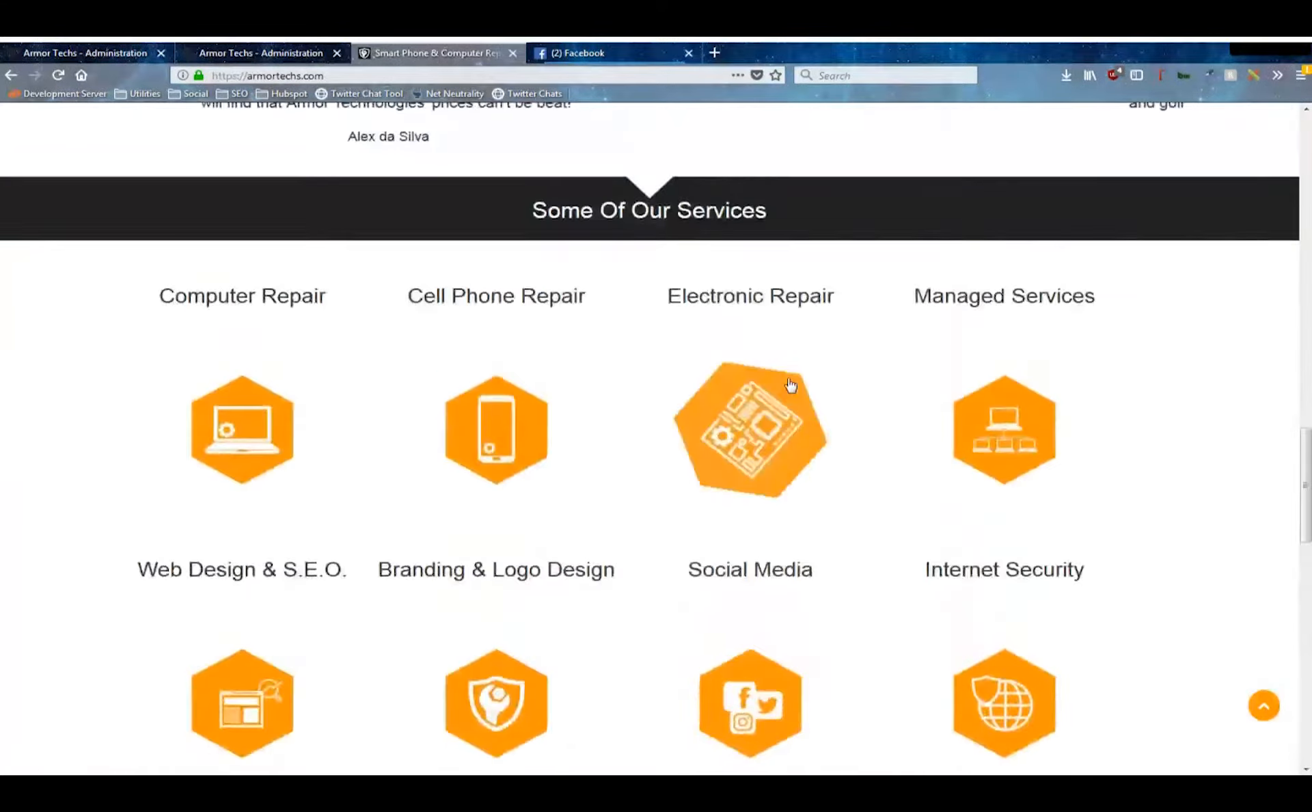
pyautogui.scroll(-6, 783, 404)
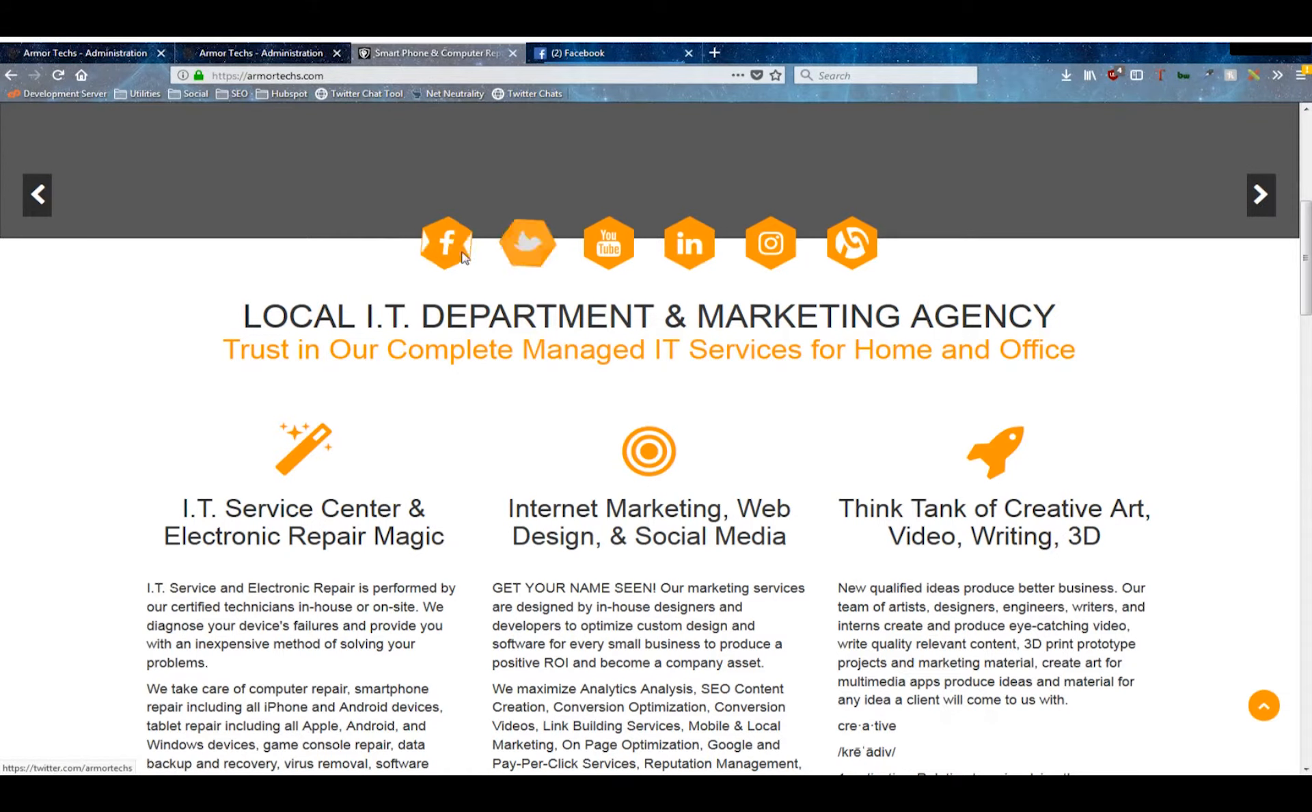
pyautogui.click(235, 49)
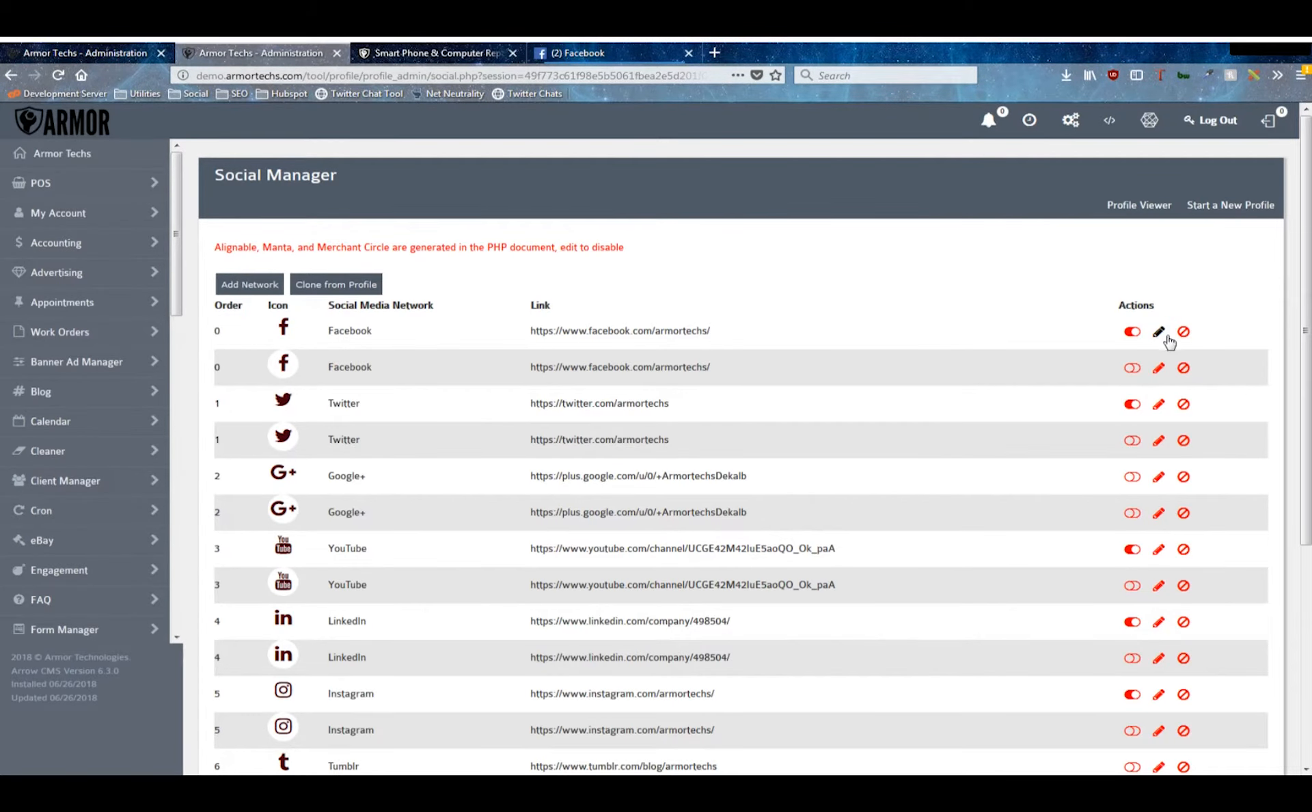
# - Start a new social network entry with facebook-square as its Font Awesome icon code
pyautogui.click(251, 284)
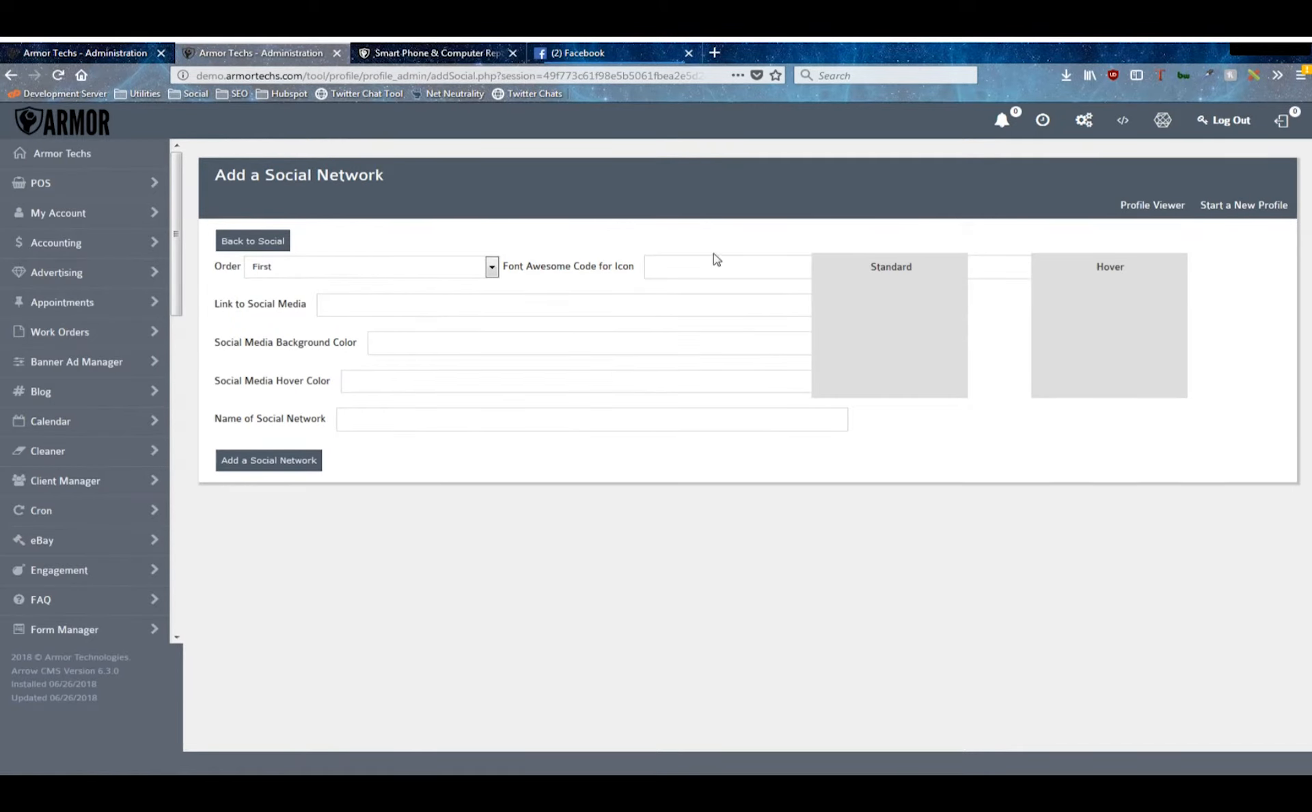
pyautogui.moveTo(504, 269); pyautogui.dragTo(622, 266)
pyautogui.click(624, 266)
pyautogui.click(675, 270)
pyautogui.write('facebook')
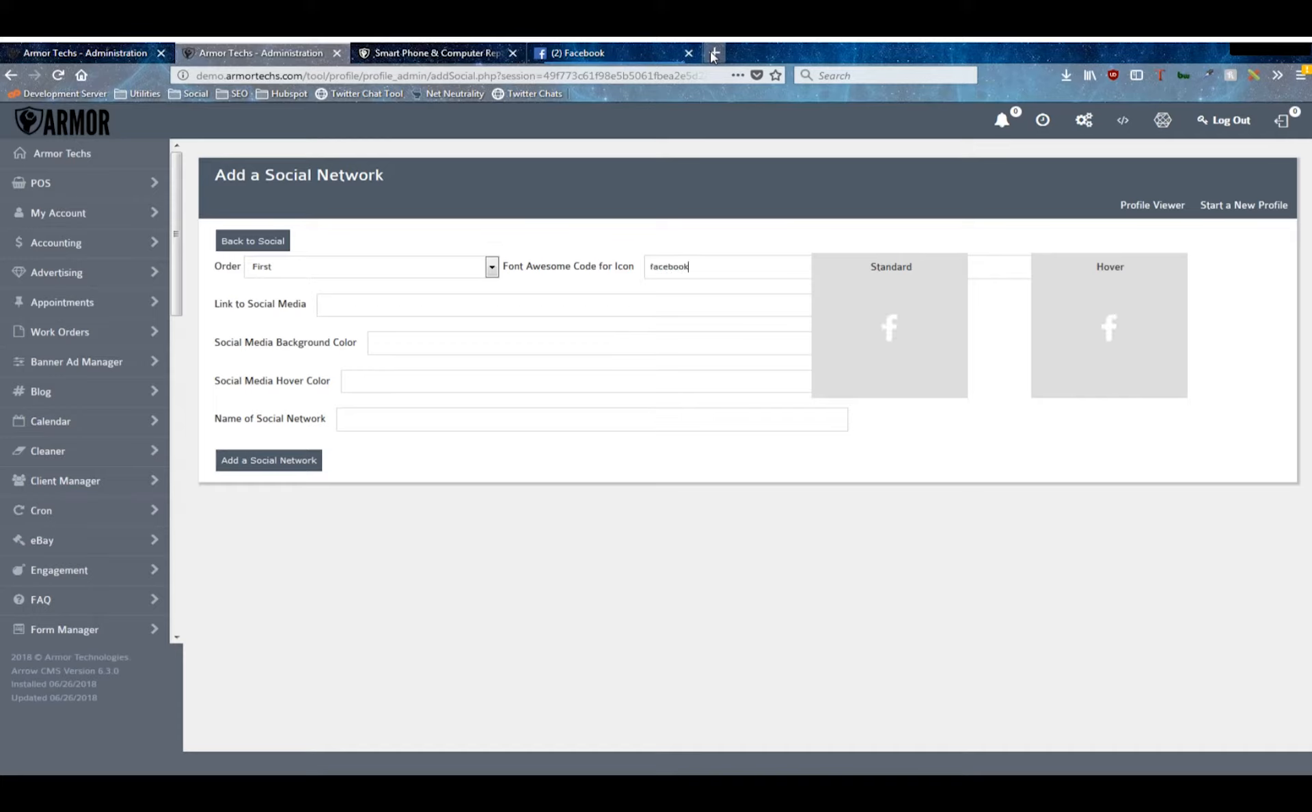
pyautogui.write('-square')
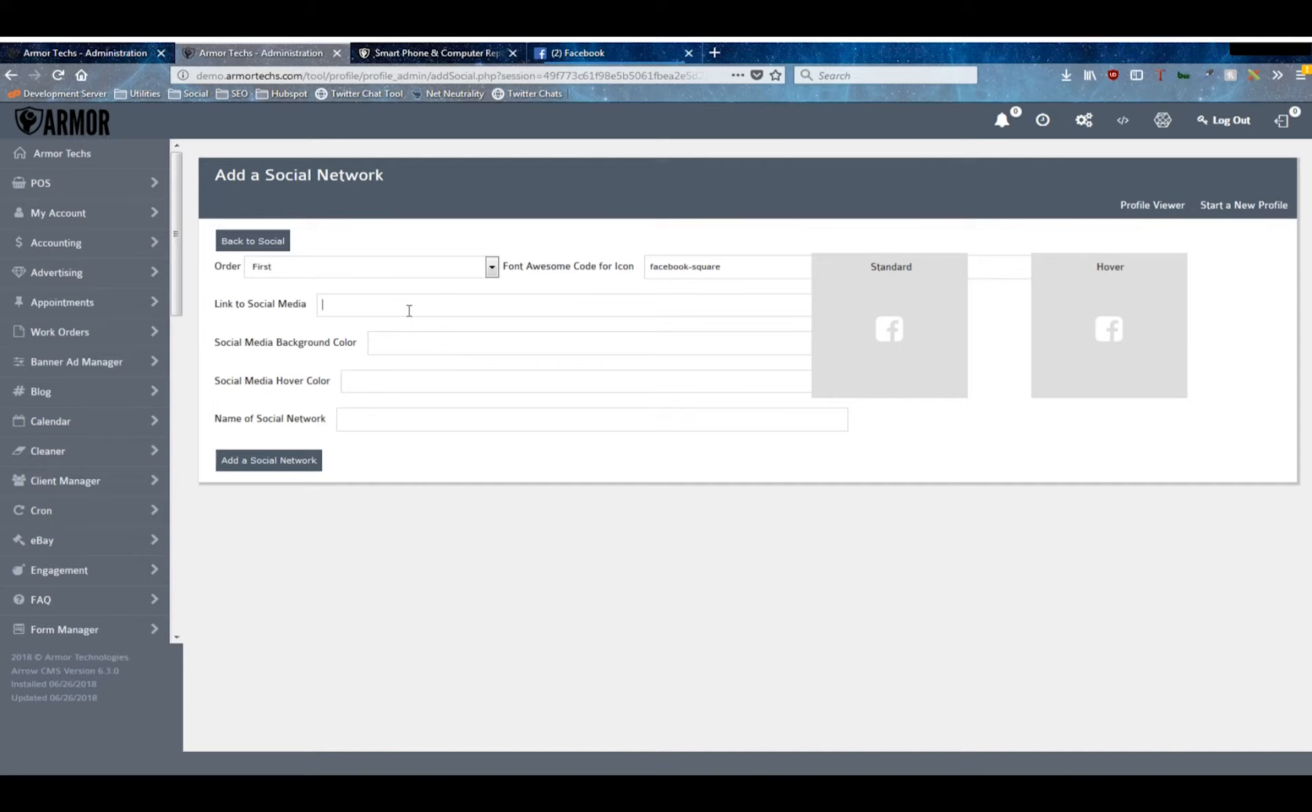
pyautogui.write('https://fa')
pyautogui.write('cebook.com')
pyautogui.write('ff0000')
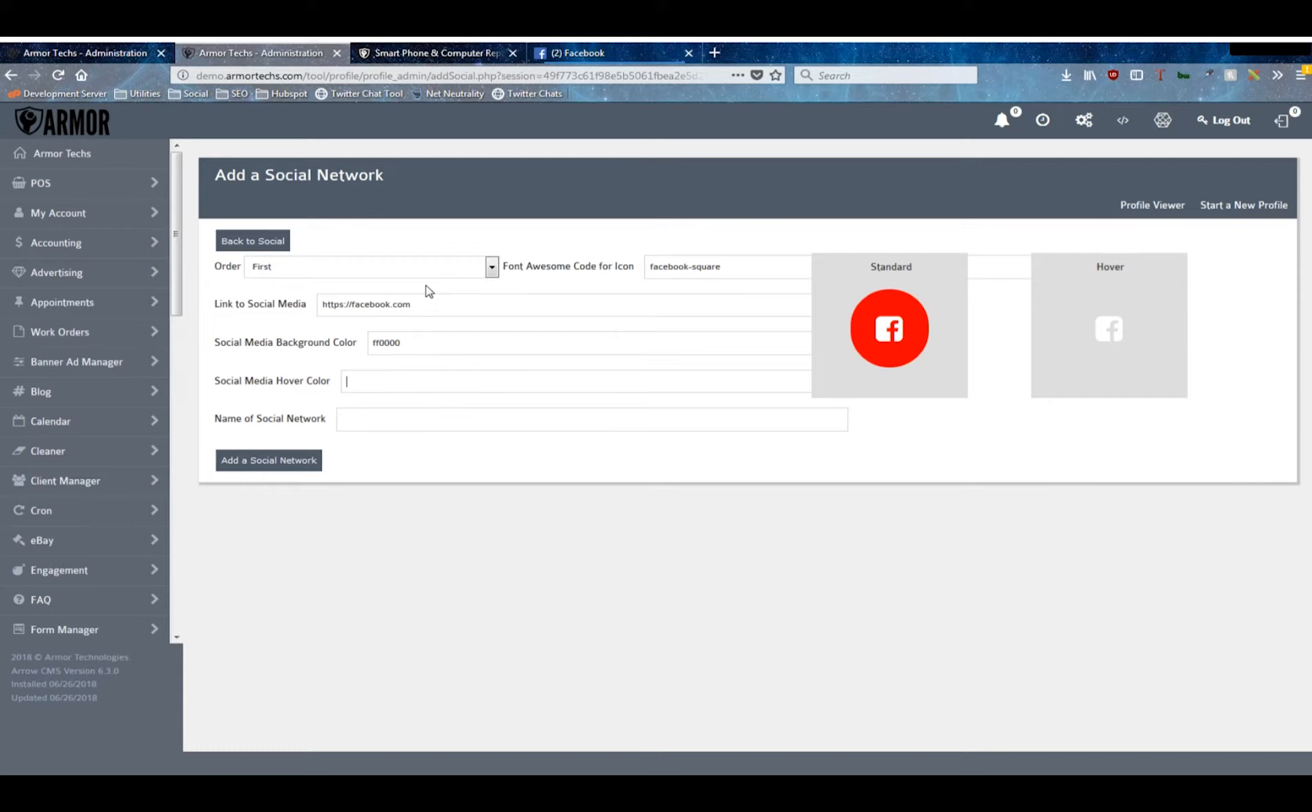
pyautogui.write('00ff00')
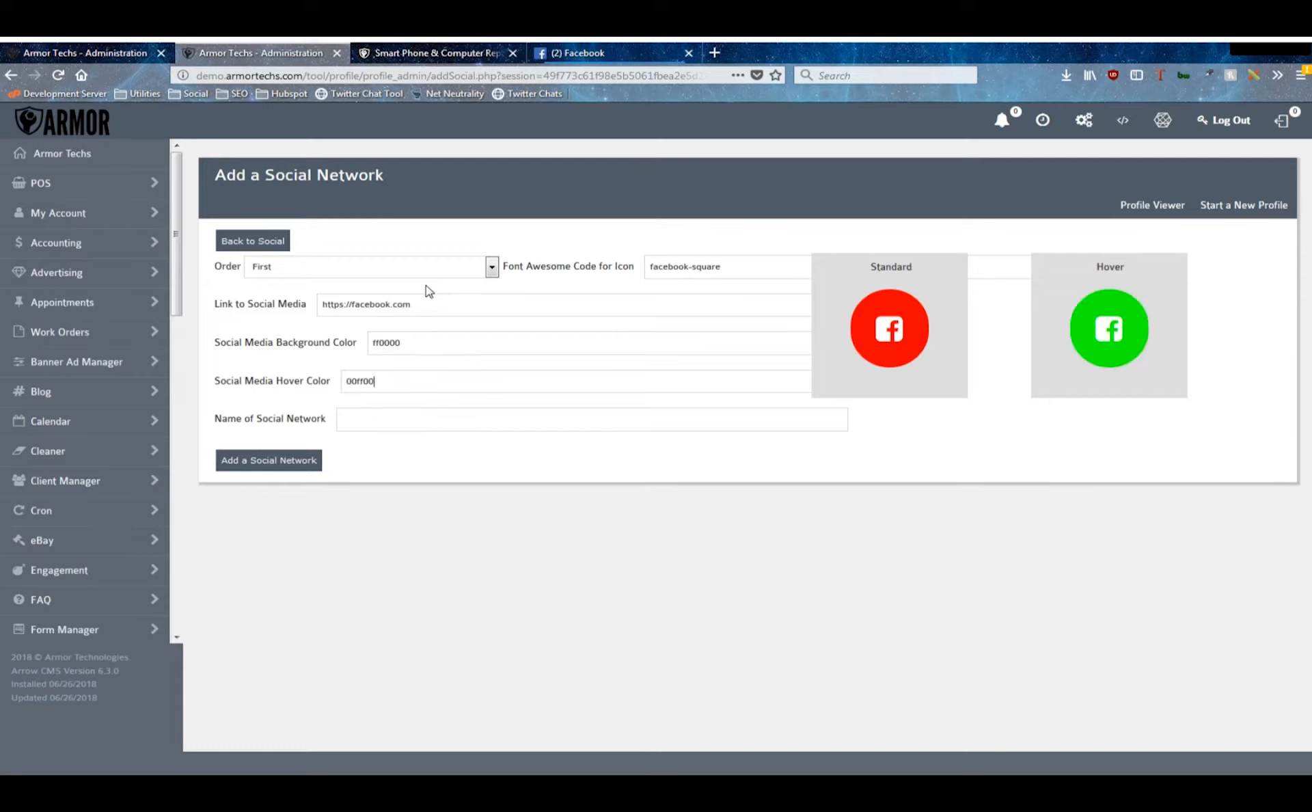
pyautogui.write('Facebook')
pyautogui.click(253, 243)
# - Review the full list of social networks in the Social Manager against the icons on the live armortechs.com site
pyautogui.scroll(-5, 803, 293)
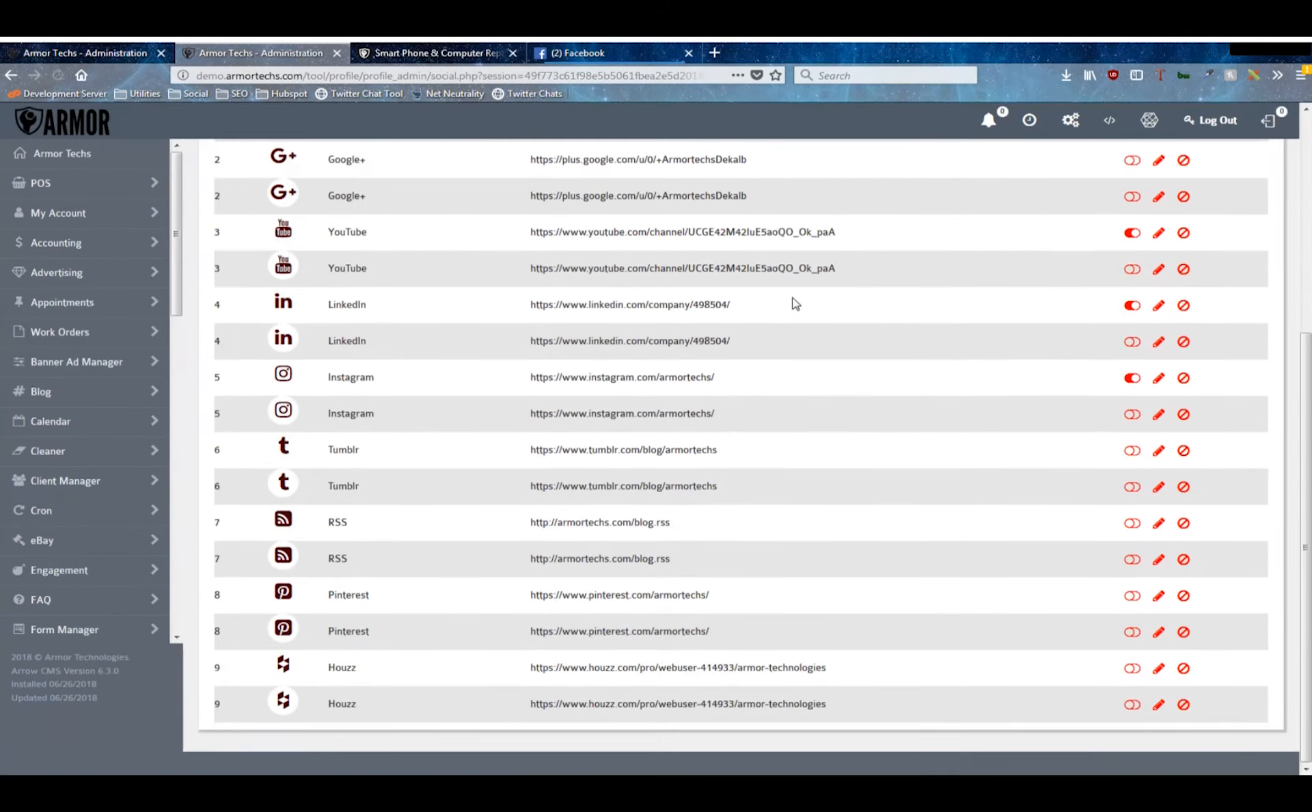
pyautogui.scroll(5, 775, 565)
pyautogui.scroll(1, 775, 565)
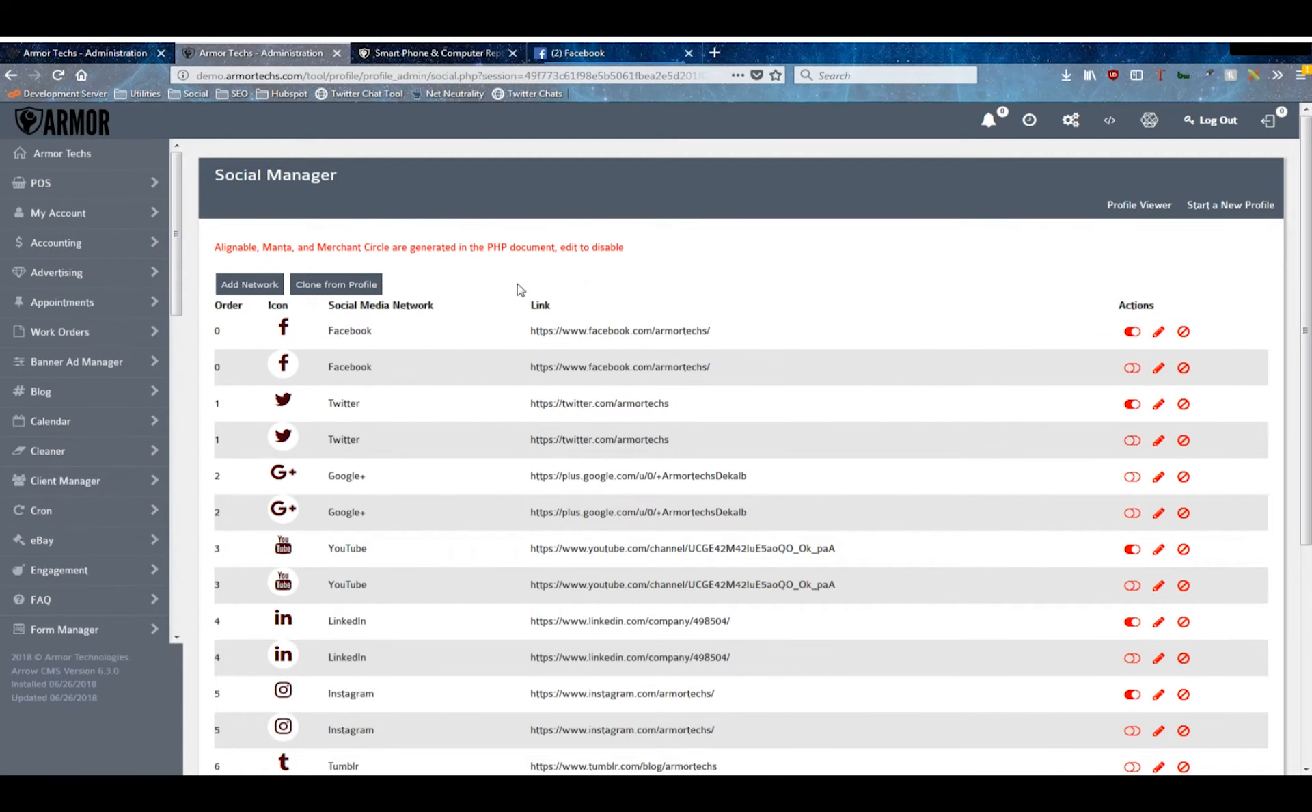
pyautogui.click(432, 52)
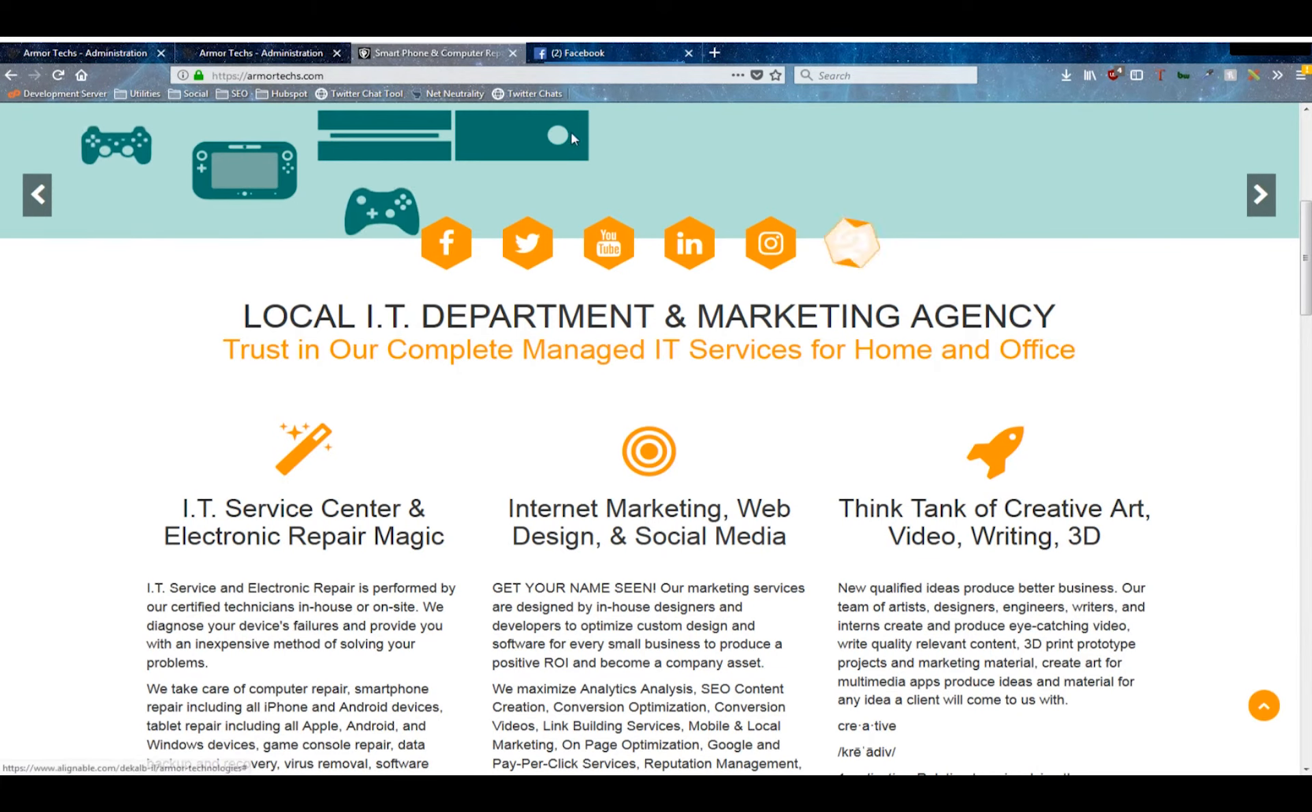
pyautogui.click(259, 53)
pyautogui.scroll(-5, 932, 474)
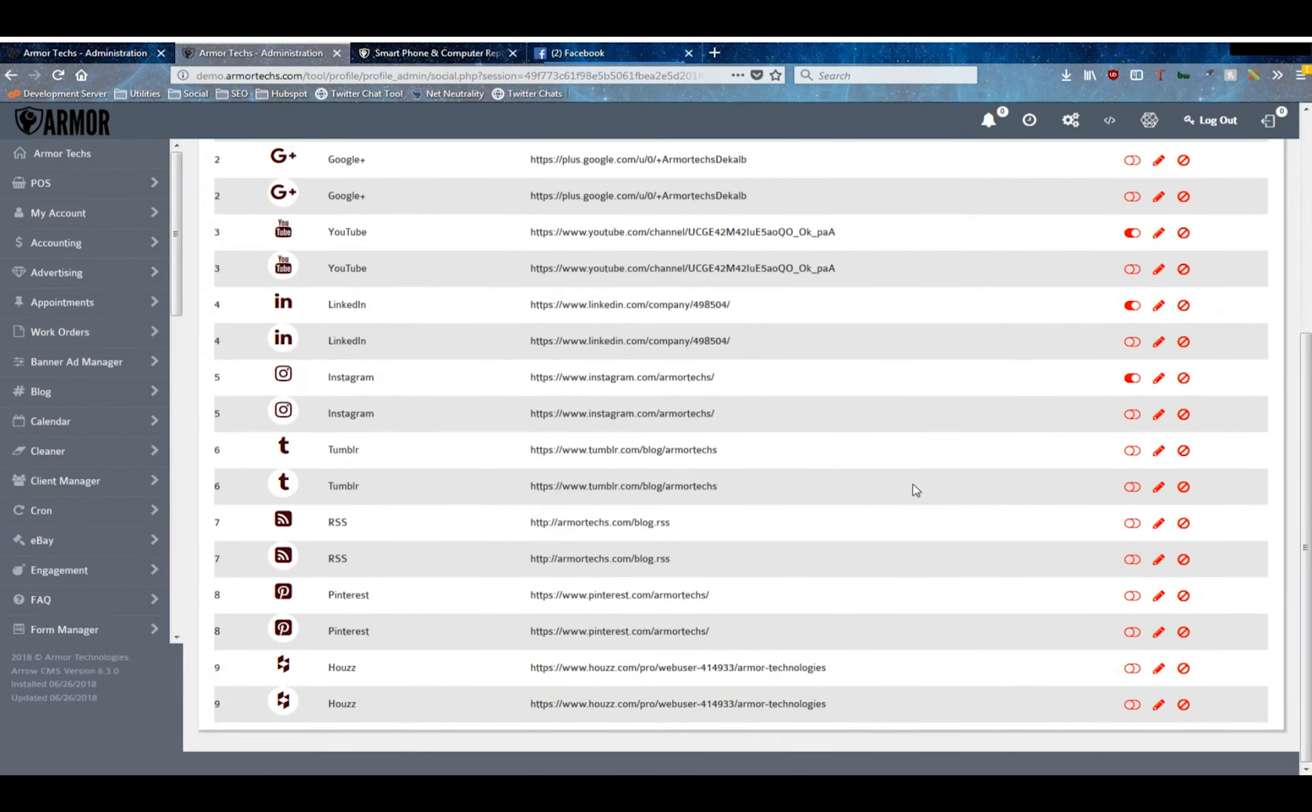
pyautogui.scroll(5, 901, 492)
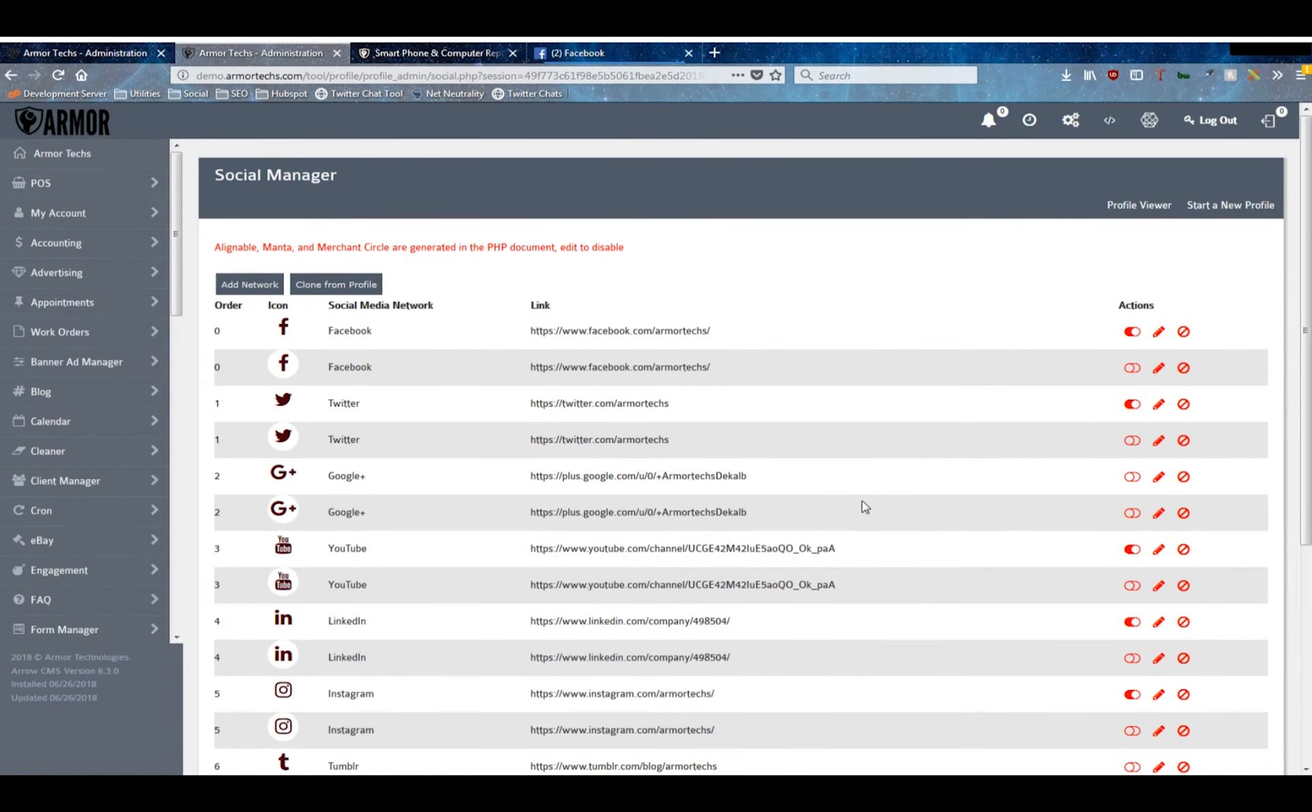
# - Return from the Social Manager to the profile list and open the form for creating a new profile
pyautogui.hotkey('alt', 'Left')
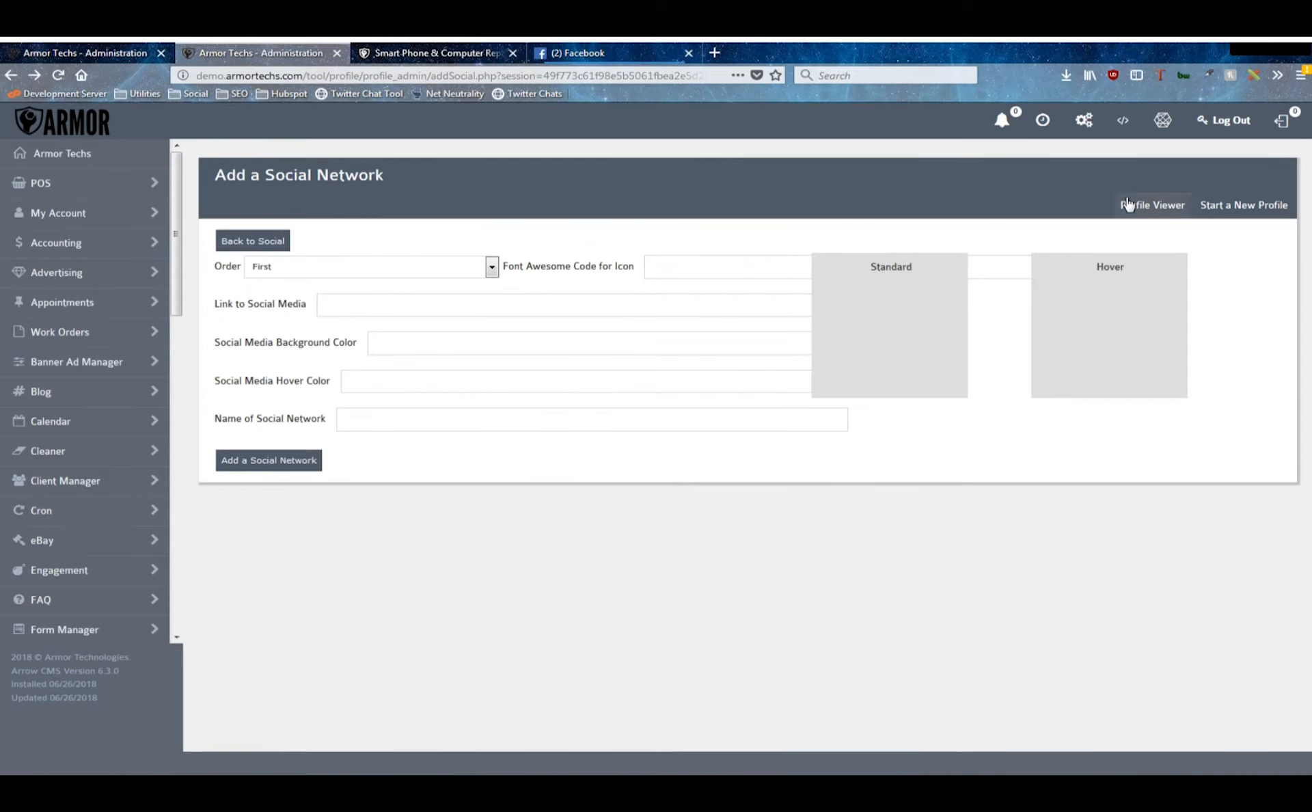
pyautogui.click(1152, 205)
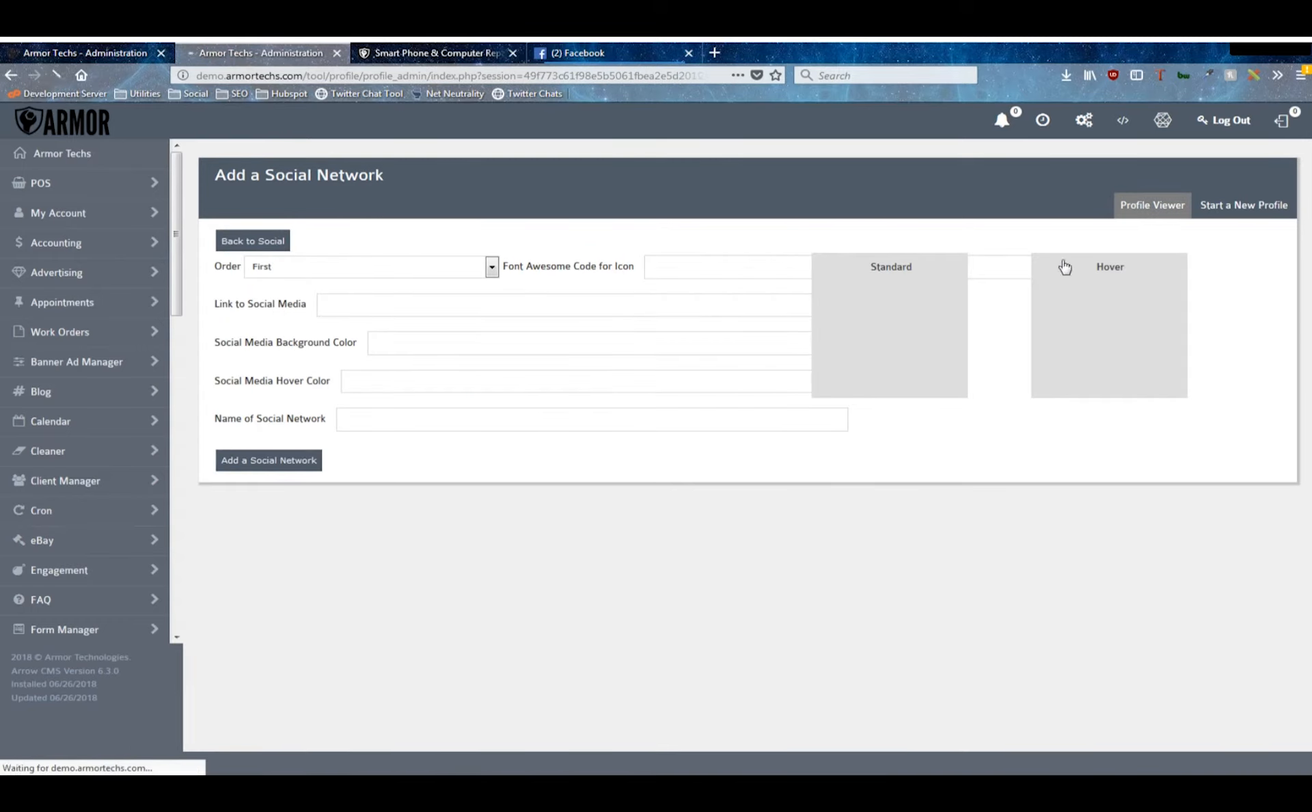
pyautogui.click(1250, 205)
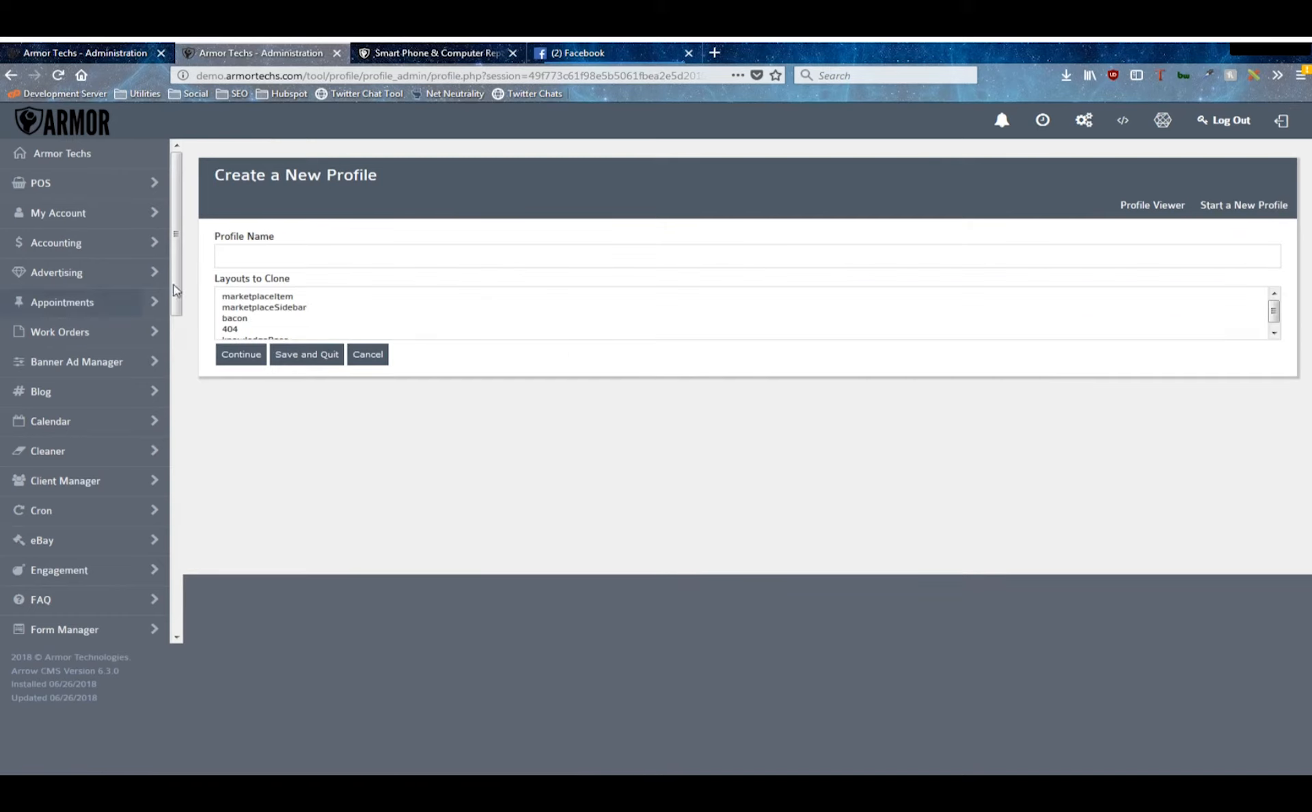
pyautogui.scroll(-1, 435, 325)
pyautogui.scroll(1, 438, 328)
pyautogui.scroll(-1, 577, 316)
pyautogui.scroll(1, 567, 298)
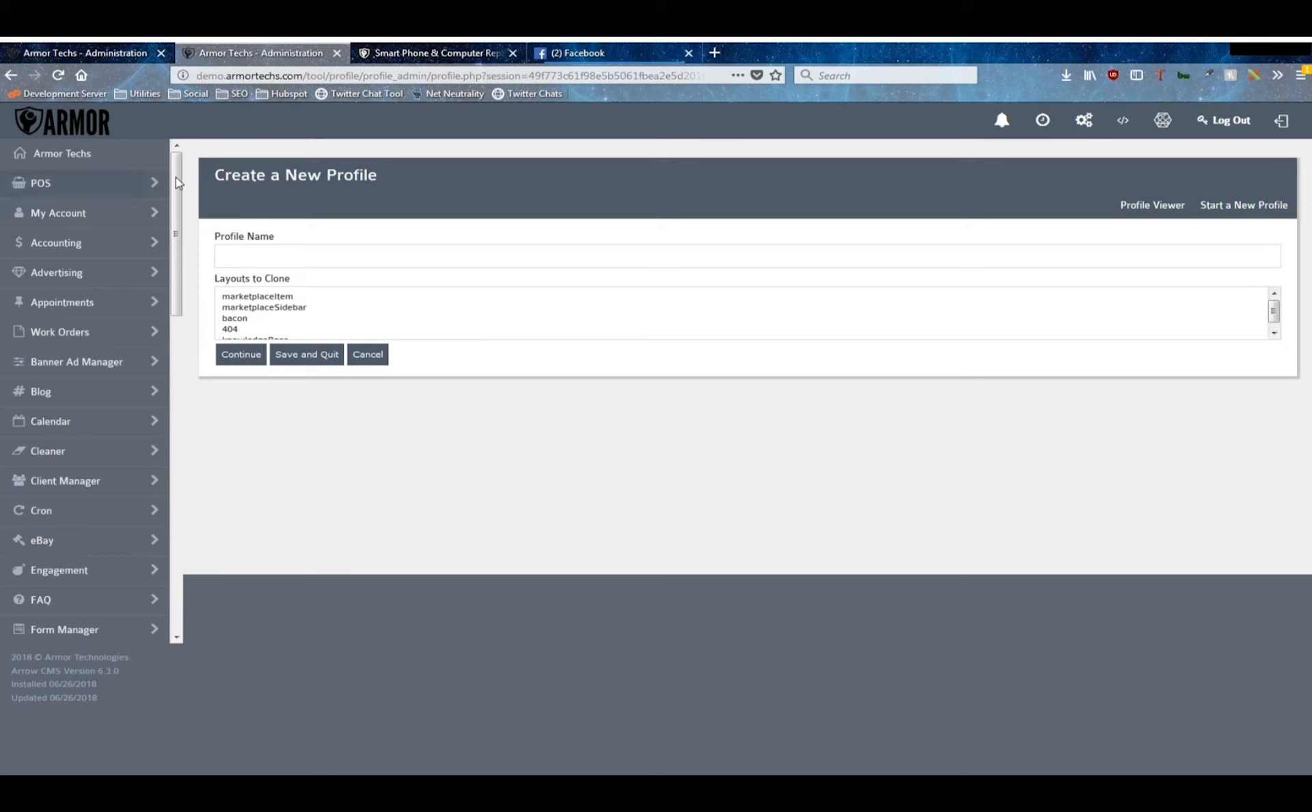
# - Select marketplaceSidebar as the layout to clone for the new profile, and cancel the profile creation
pyautogui.moveTo(253, 299); pyautogui.dragTo(301, 230)
pyautogui.click(345, 248)
pyautogui.click(424, 305)
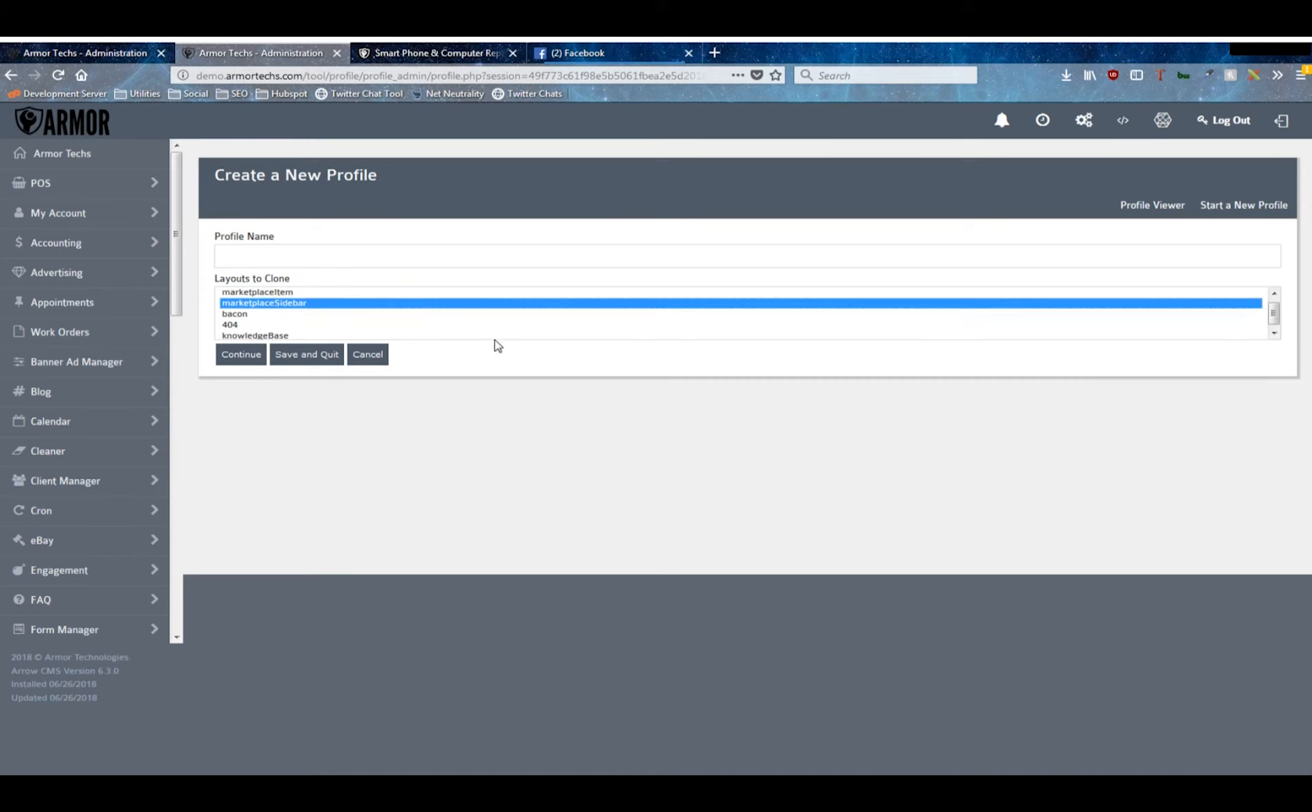
pyautogui.click(377, 356)
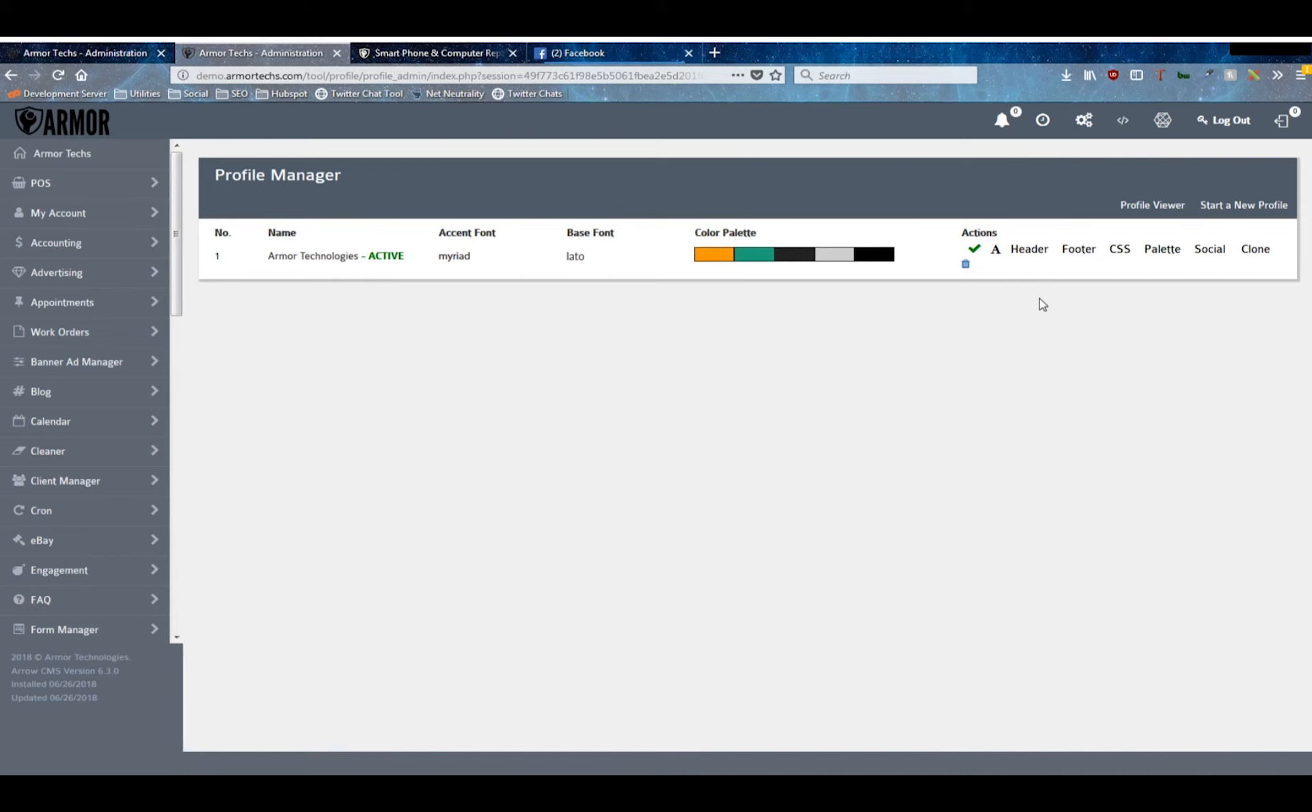